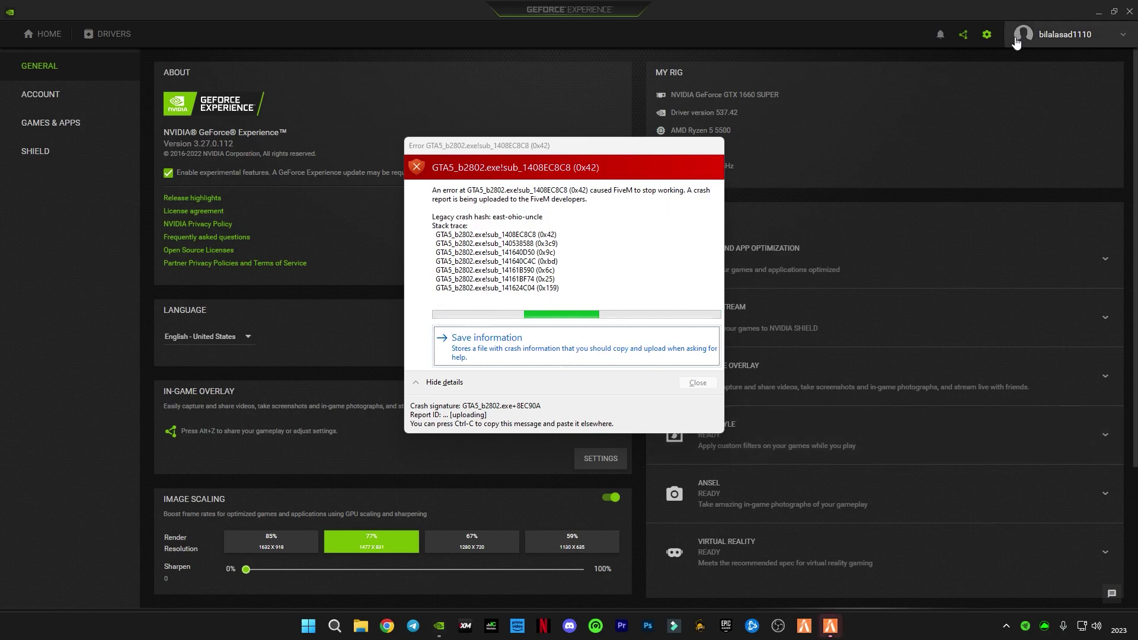
Minimize the GeForce Experience window and examine the FiveM crash error dialog on the desktop.
click(1096, 19)
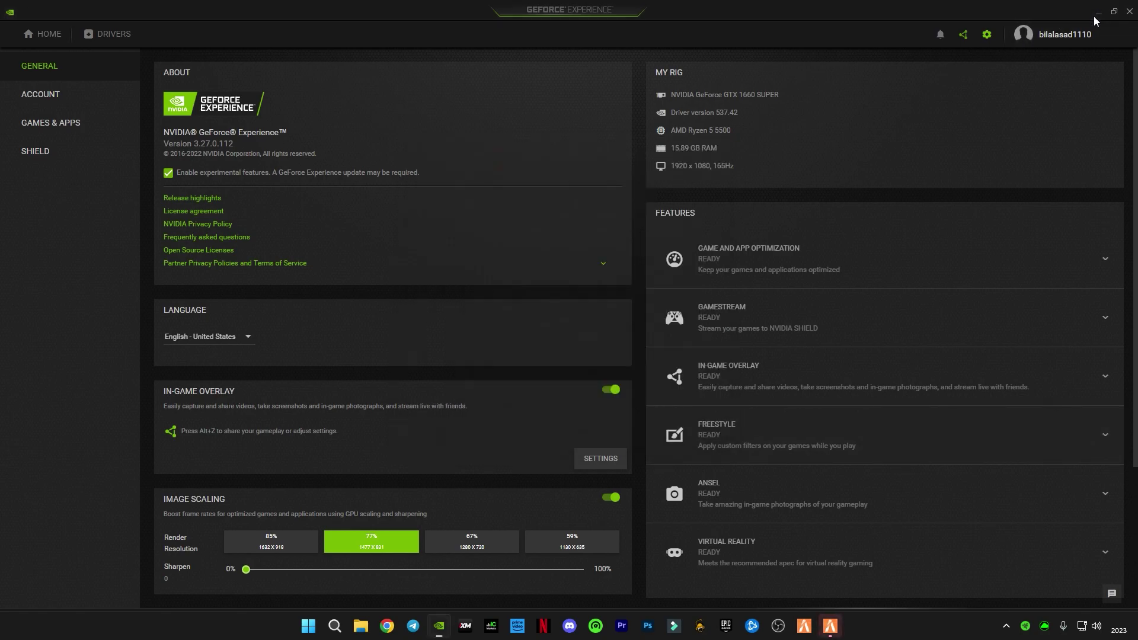
click(1096, 20)
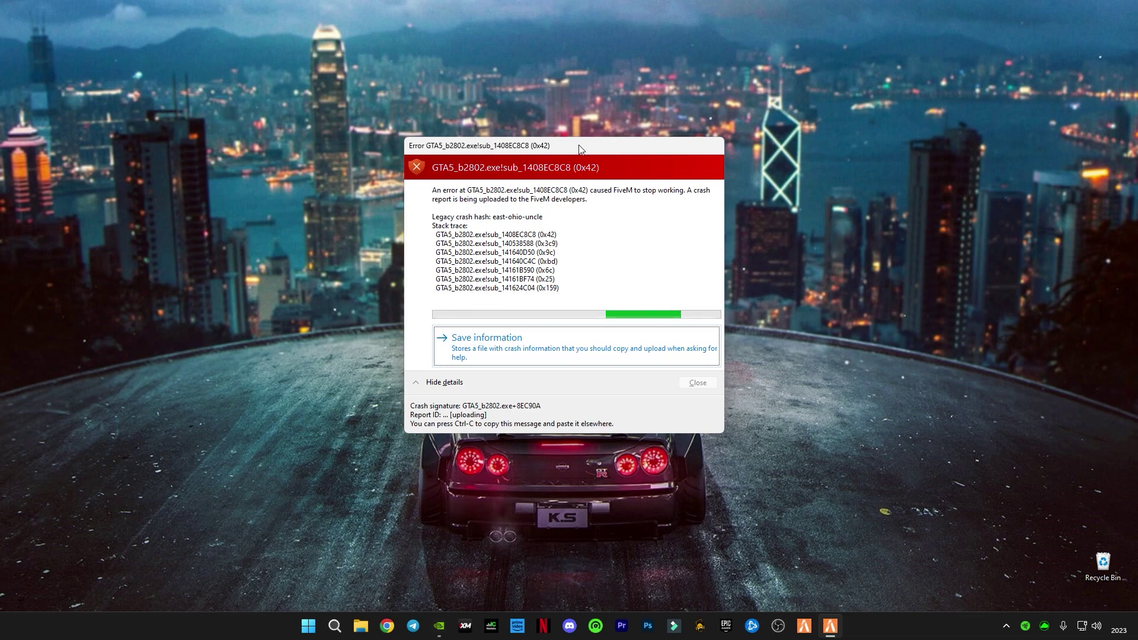
drag(579, 146, 545, 186)
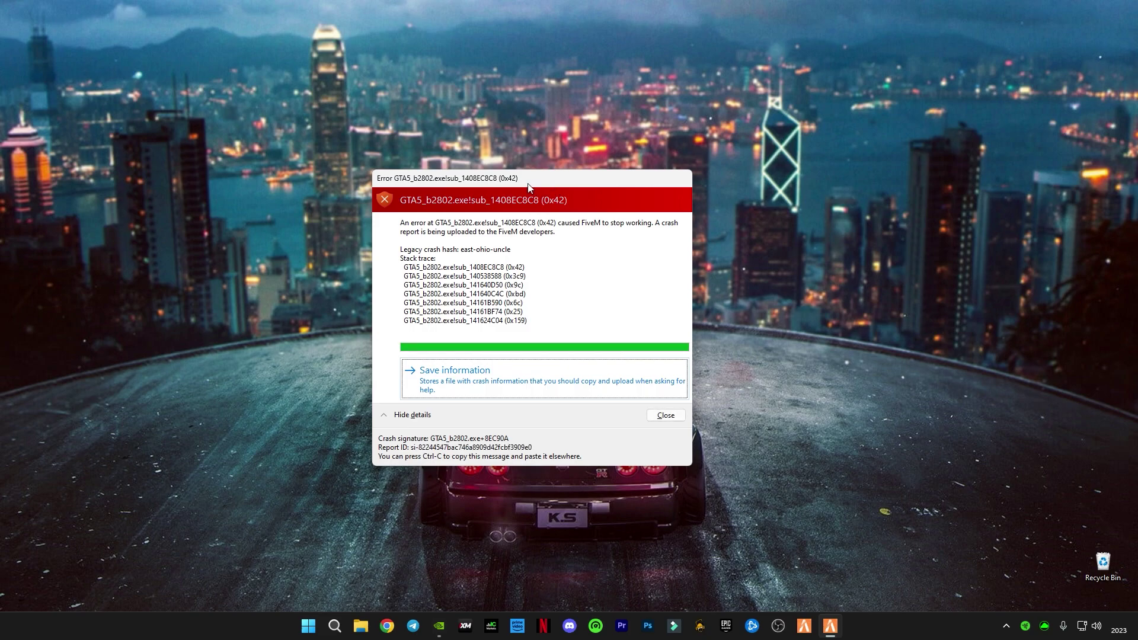
drag(528, 184, 543, 179)
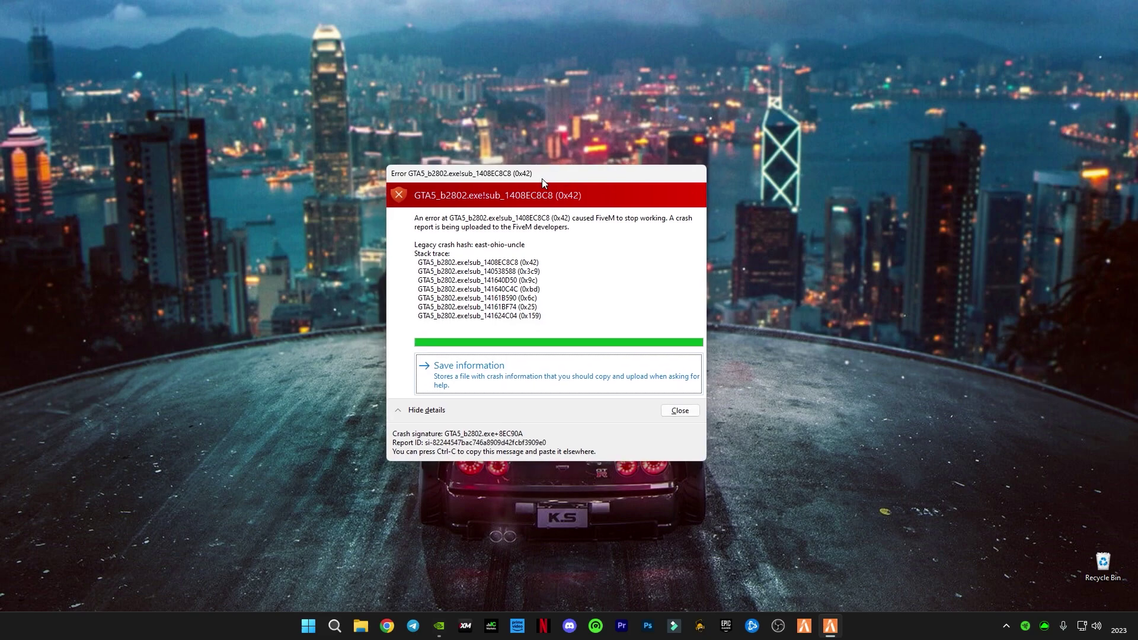
key(alt+z)
click(578, 182)
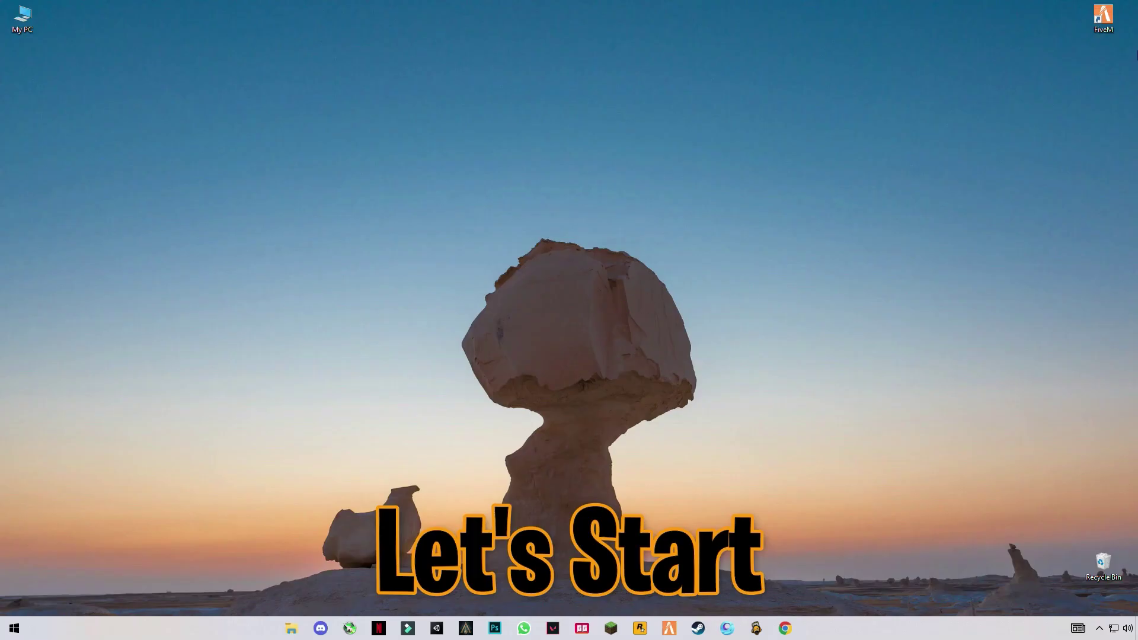
Open the file location of the FiveM desktop shortcut and enter the FiveM Application Data folder.
right_click(1100, 12)
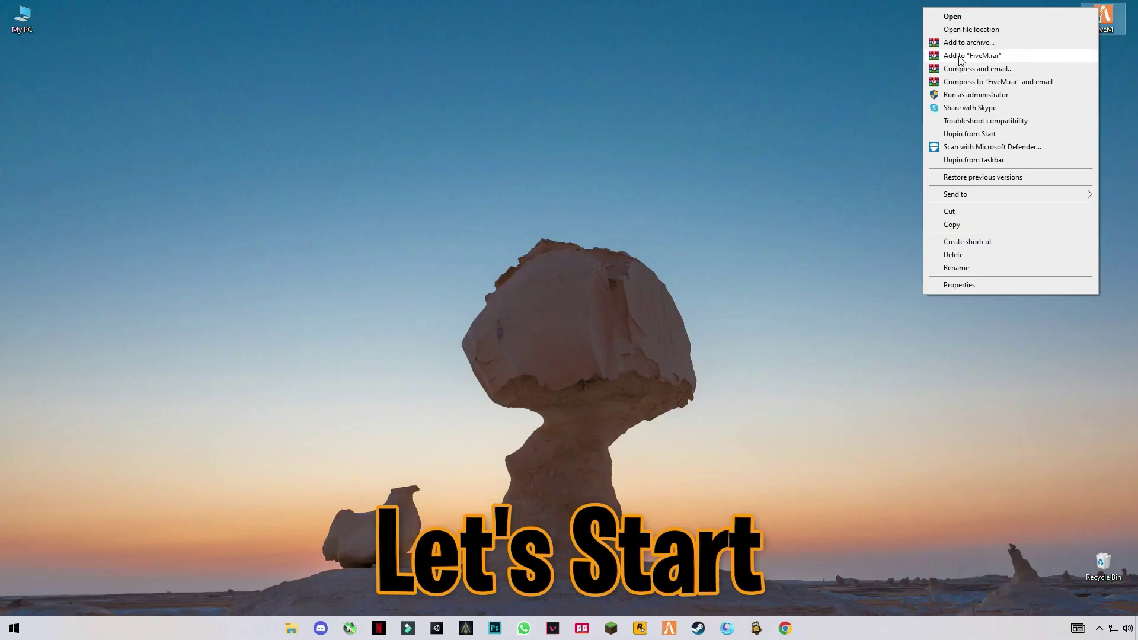
click(977, 30)
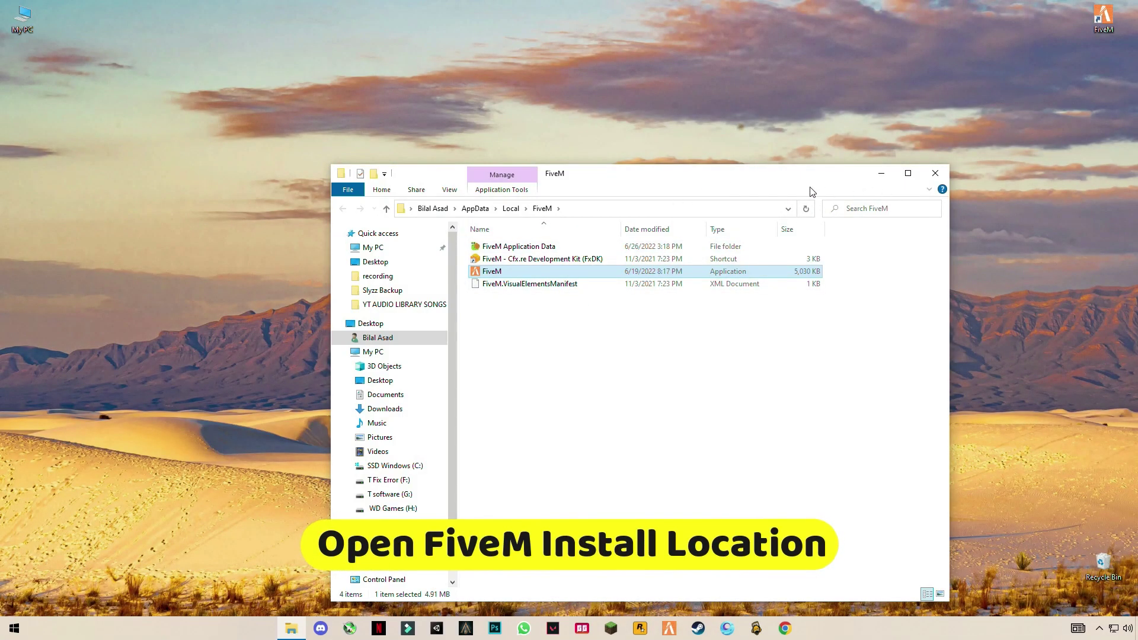
drag(732, 180, 685, 111)
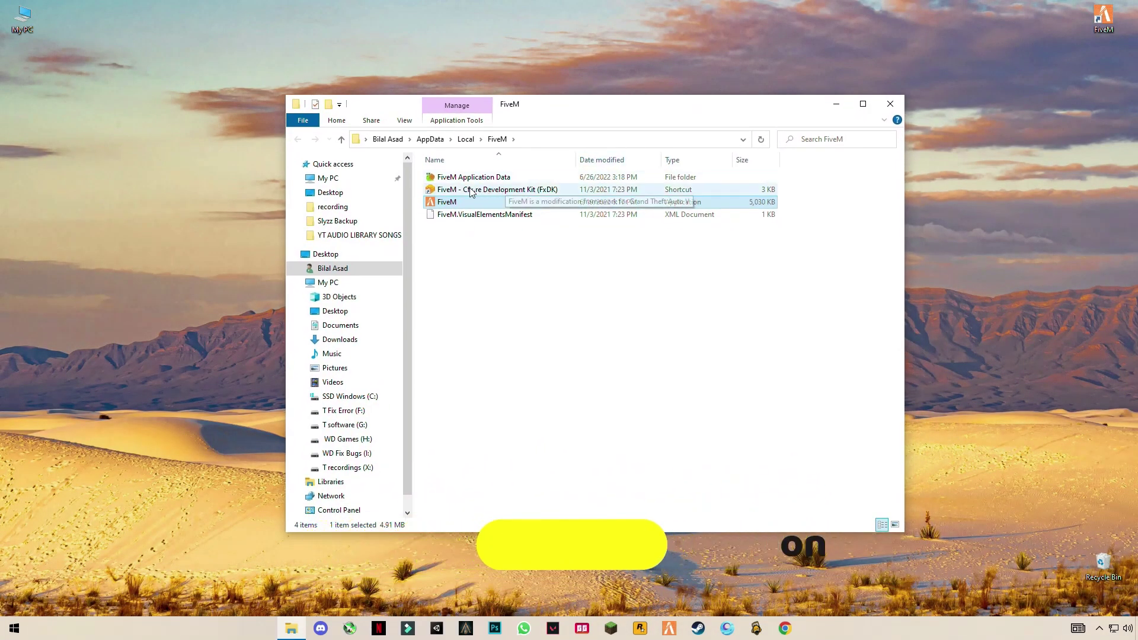
double_click(483, 177)
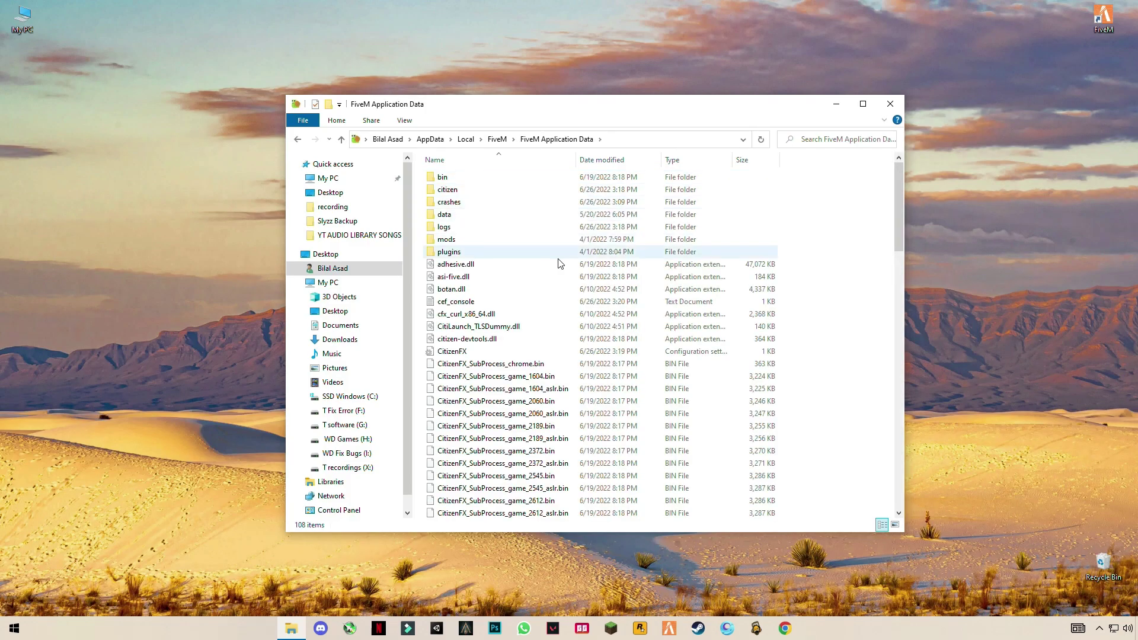
Delete everything inside the crashes folder of FiveM Application Data.
click(451, 203)
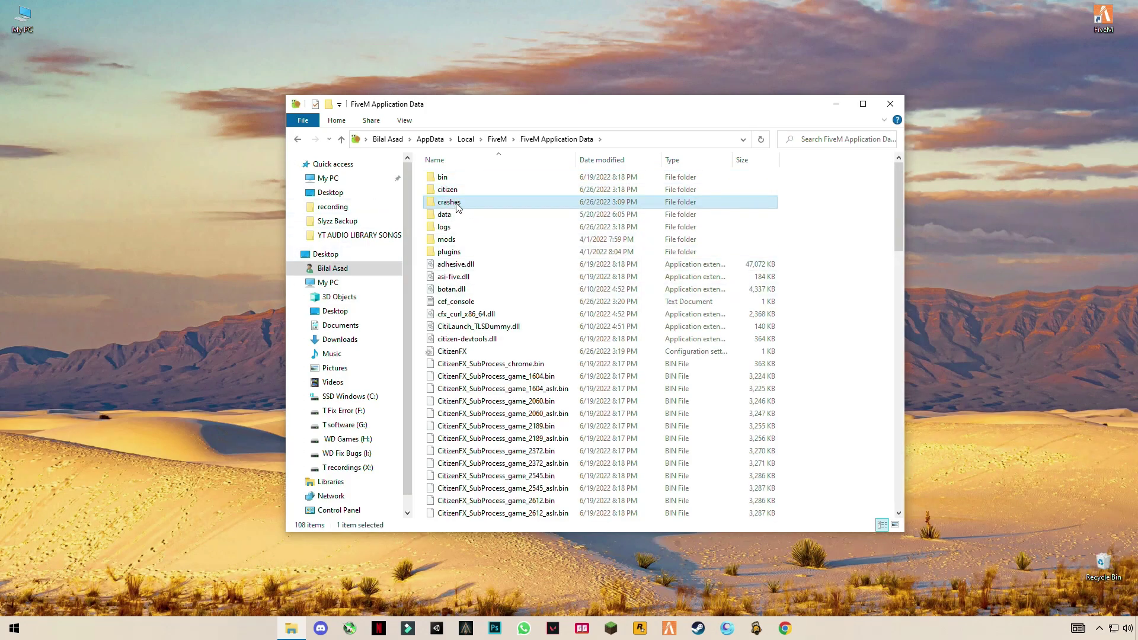
double_click(458, 205)
drag(483, 249, 459, 175)
right_click(475, 190)
click(375, 370)
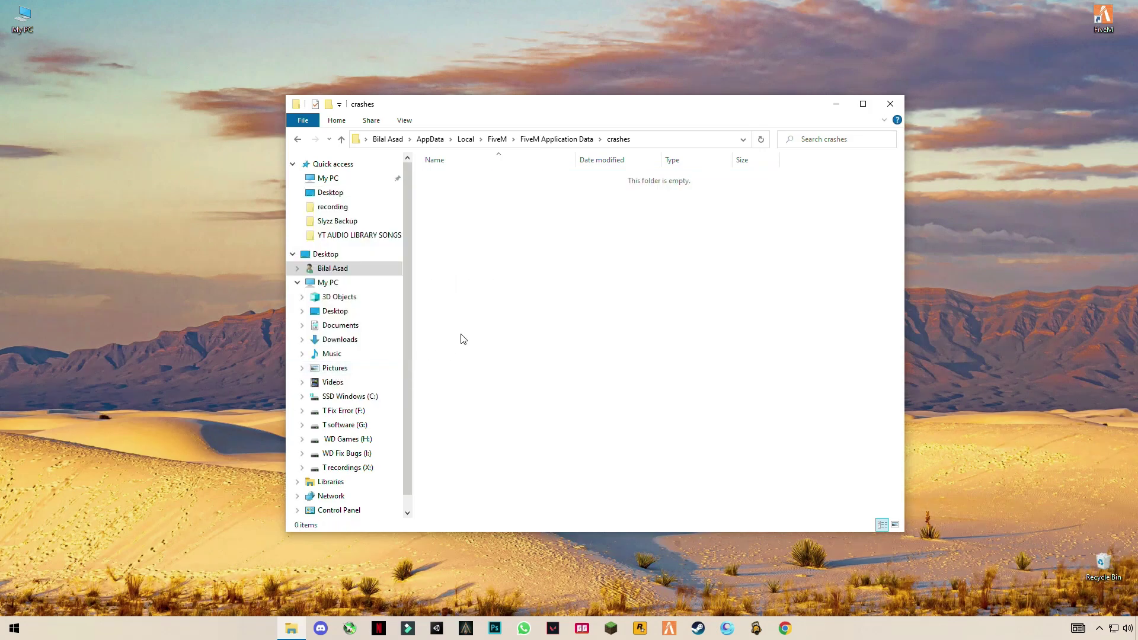
Delete the db and unconfirmed folders from the server-cache folder inside FiveM's data folder.
click(298, 140)
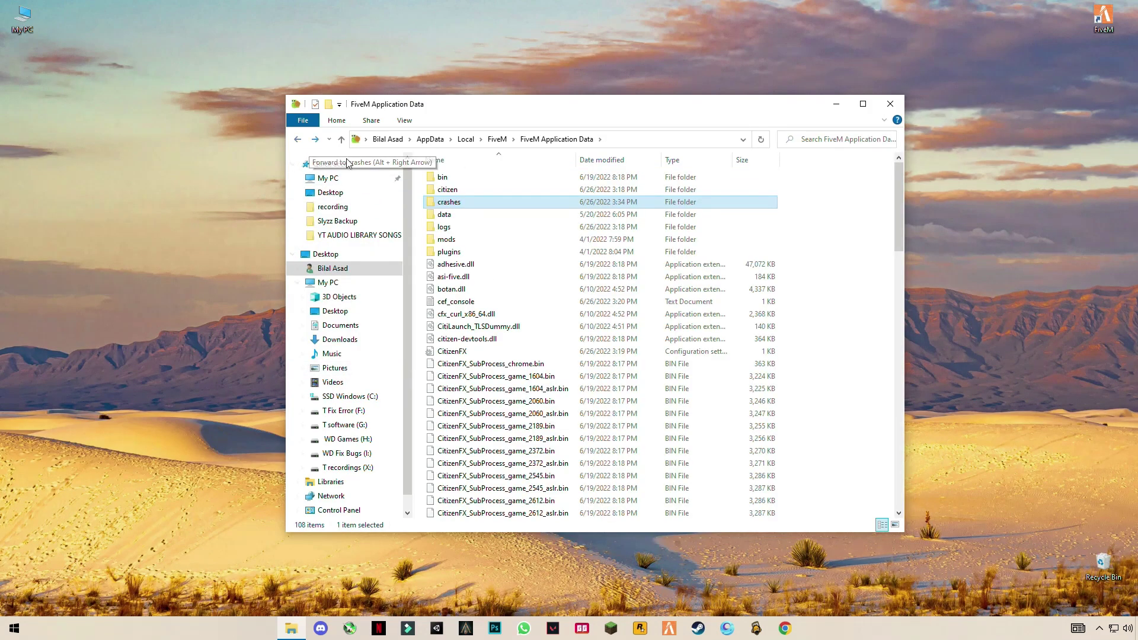
double_click(457, 215)
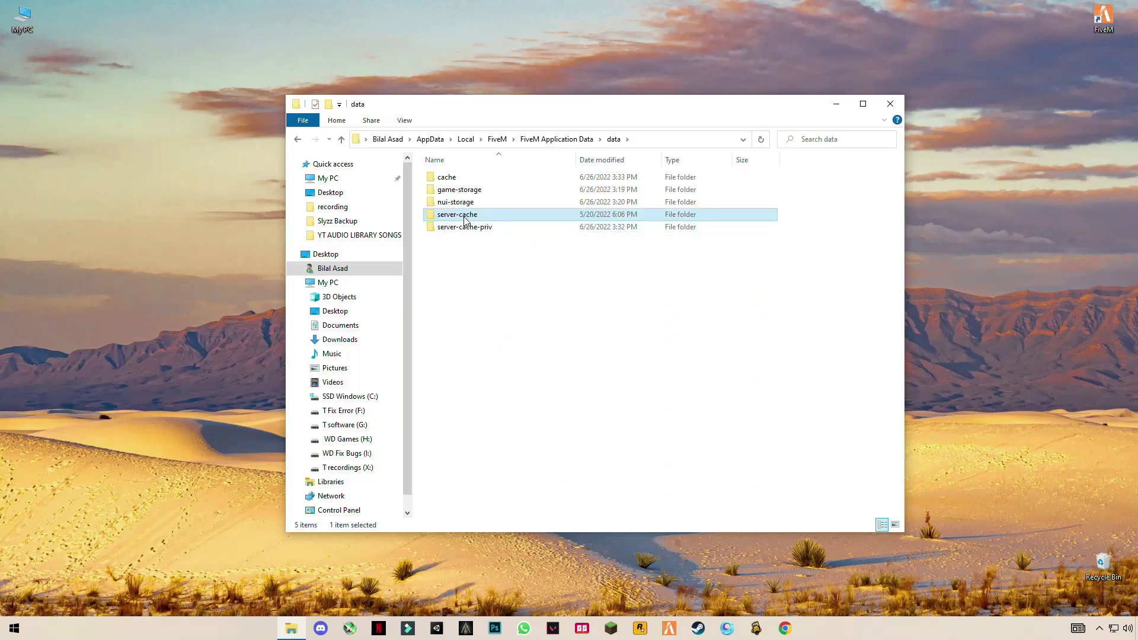
double_click(460, 216)
drag(472, 217, 442, 178)
right_click(442, 178)
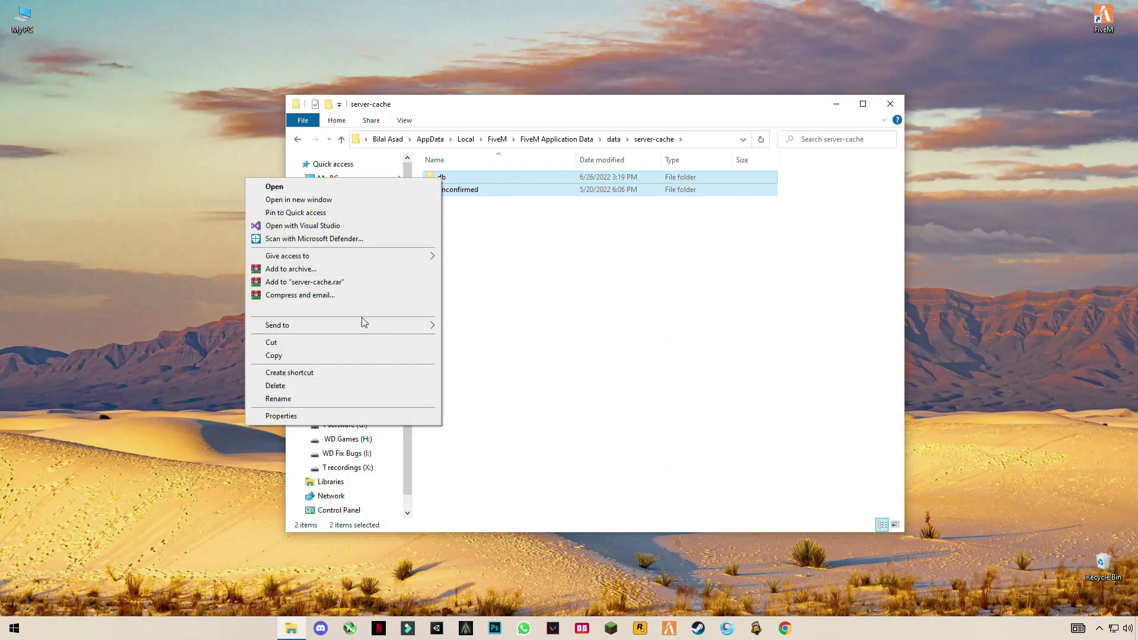
click(294, 383)
Delete all files and folders inside the server-cache-priv folder of FiveM's data folder.
click(298, 139)
click(478, 229)
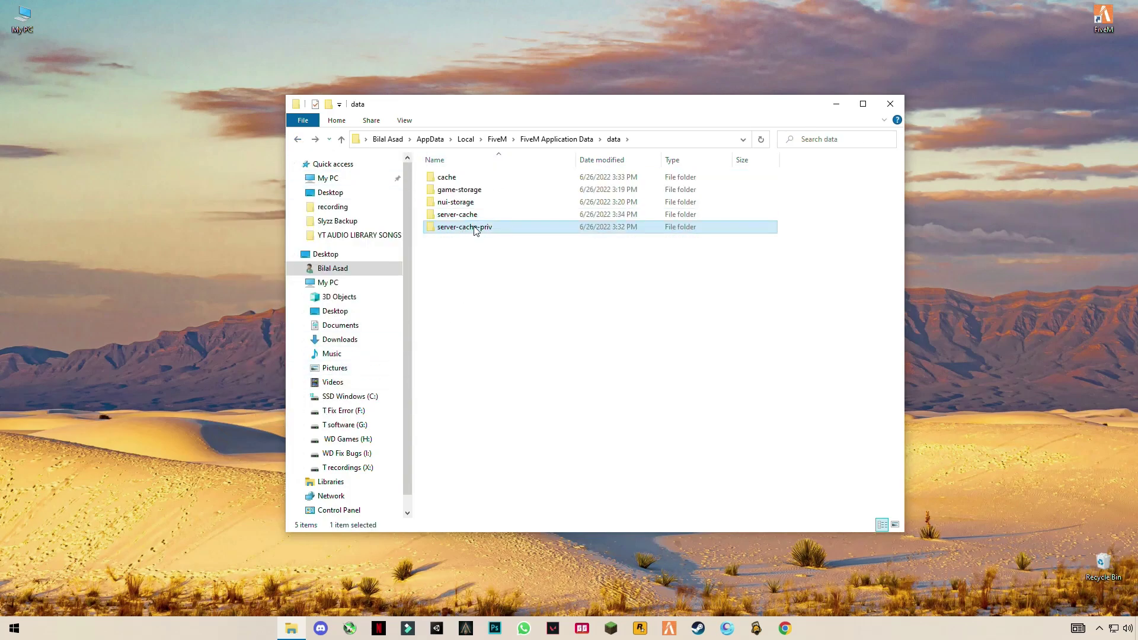
double_click(476, 228)
key(ctrl+a)
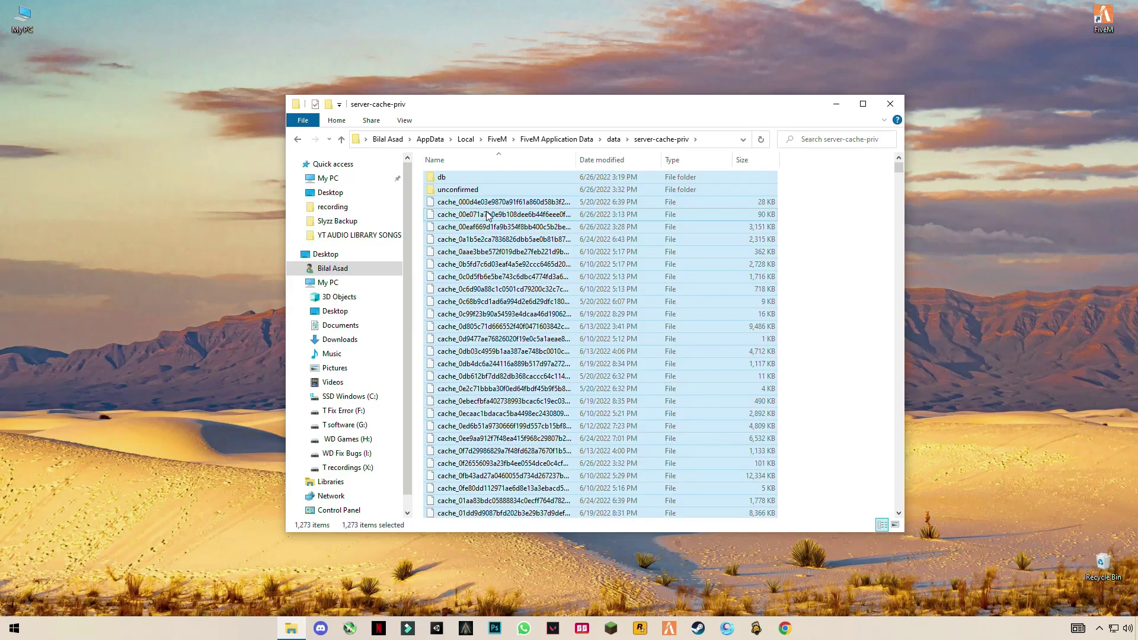
right_click(487, 216)
click(355, 386)
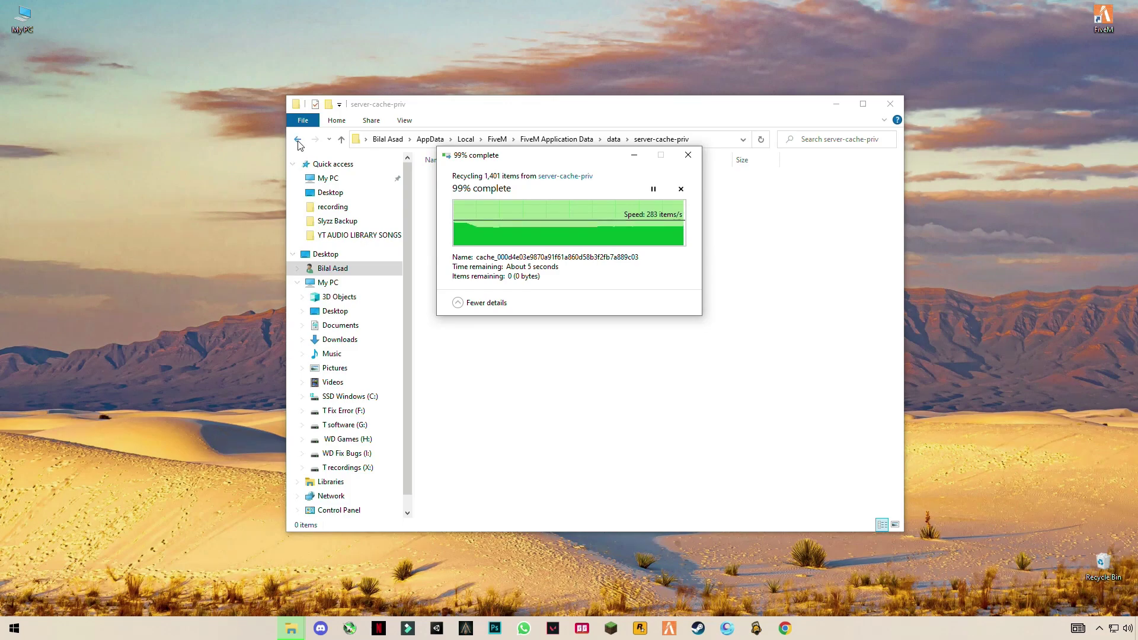
Delete all contents of the cache folder inside FiveM's data folder, including servers, subprocess and the executable snapshots.
click(298, 141)
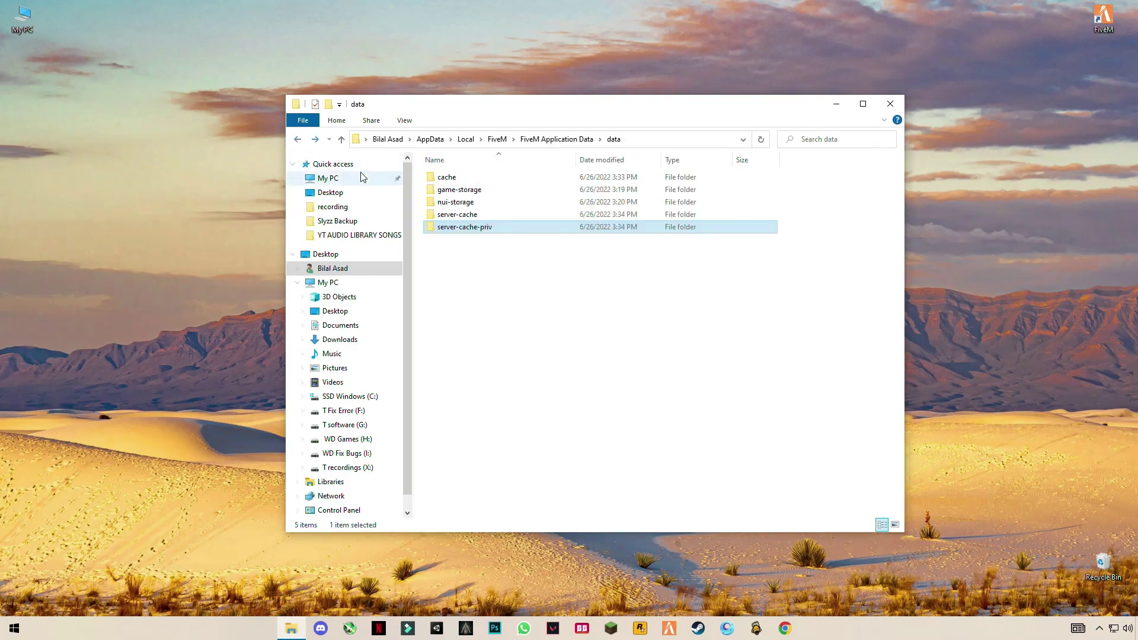
click(445, 177)
double_click(461, 181)
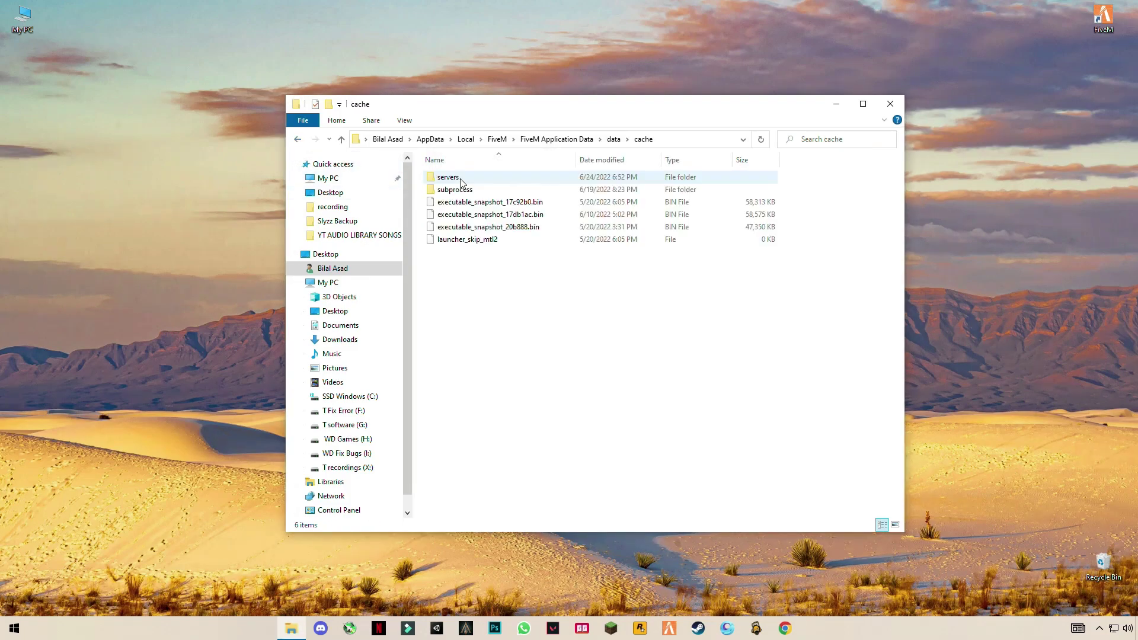
drag(524, 262, 460, 193)
right_click(461, 192)
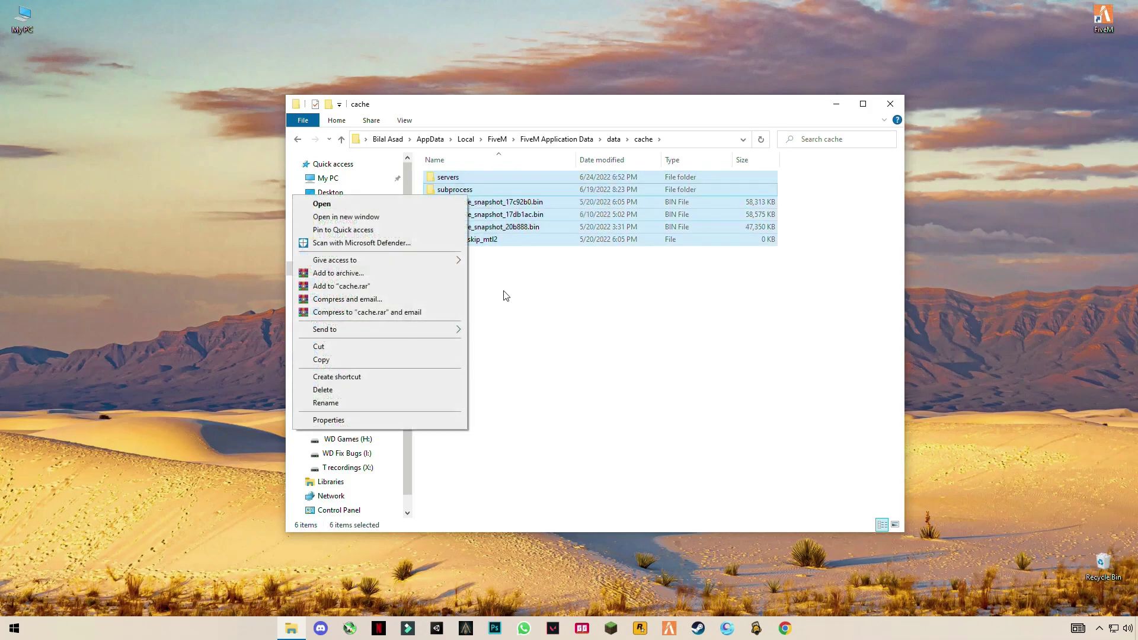
click(326, 390)
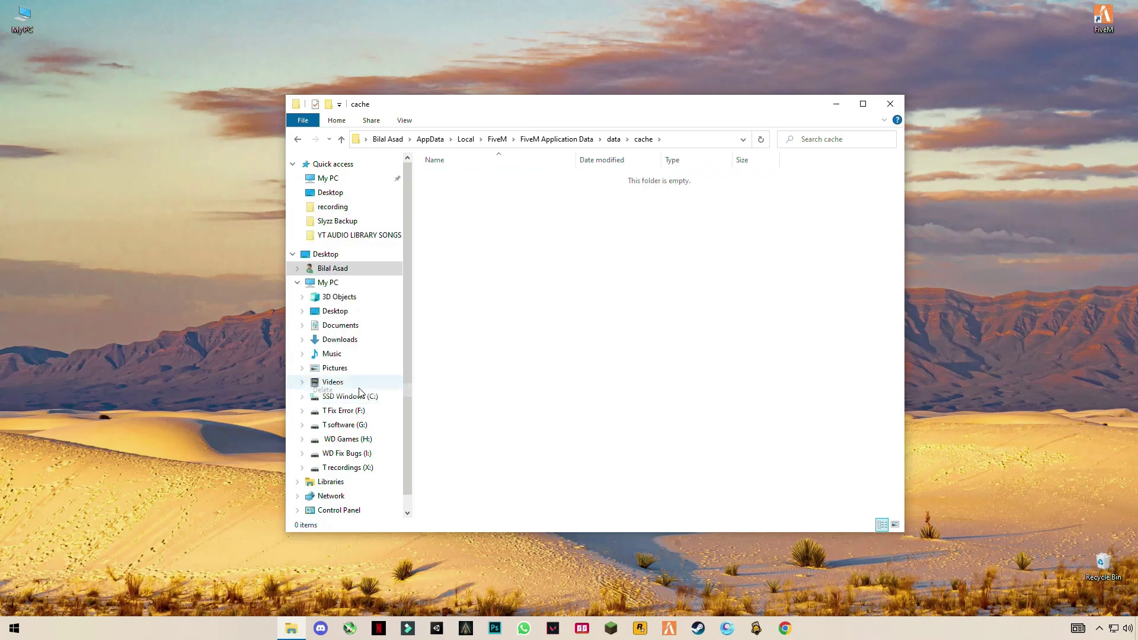
Return from the emptied cache folder to the FiveM Application Data folder.
click(298, 140)
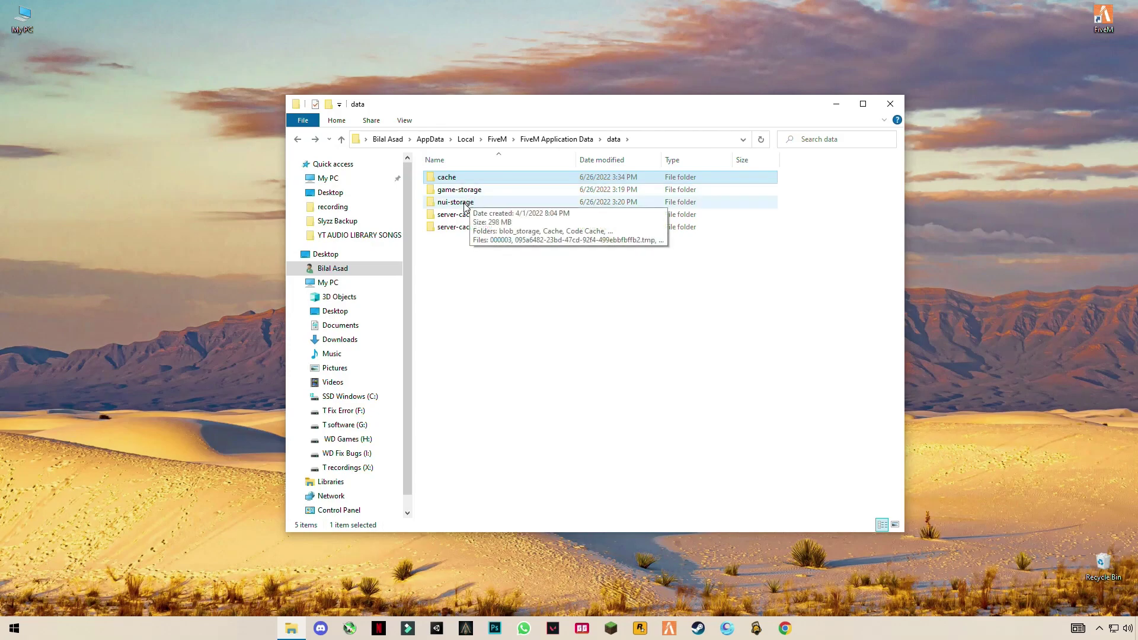
key(BackSpace)
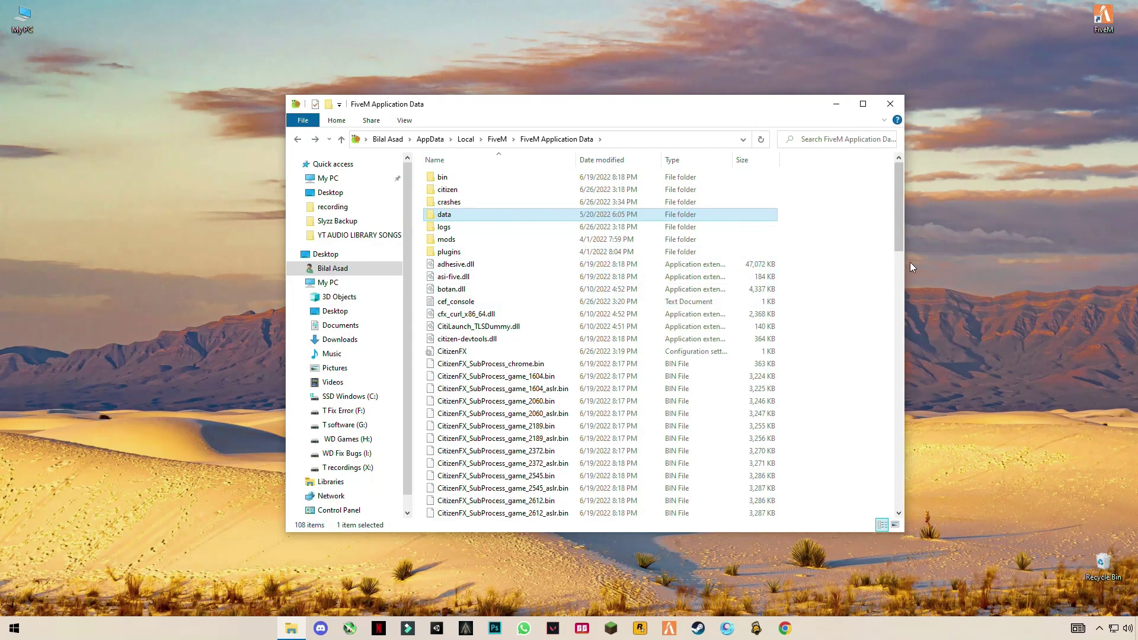
drag(899, 247, 884, 198)
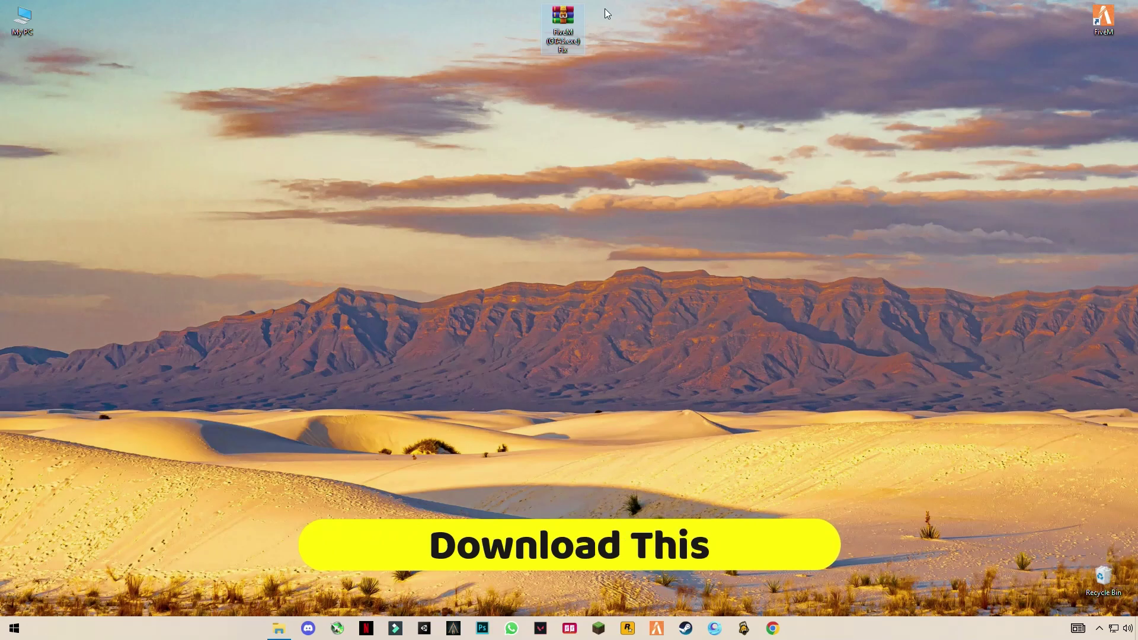
Place the "FiveM (GTA5.exe) Fix" archive below My PC on the desktop and extract it there.
drag(563, 19, 445, 156)
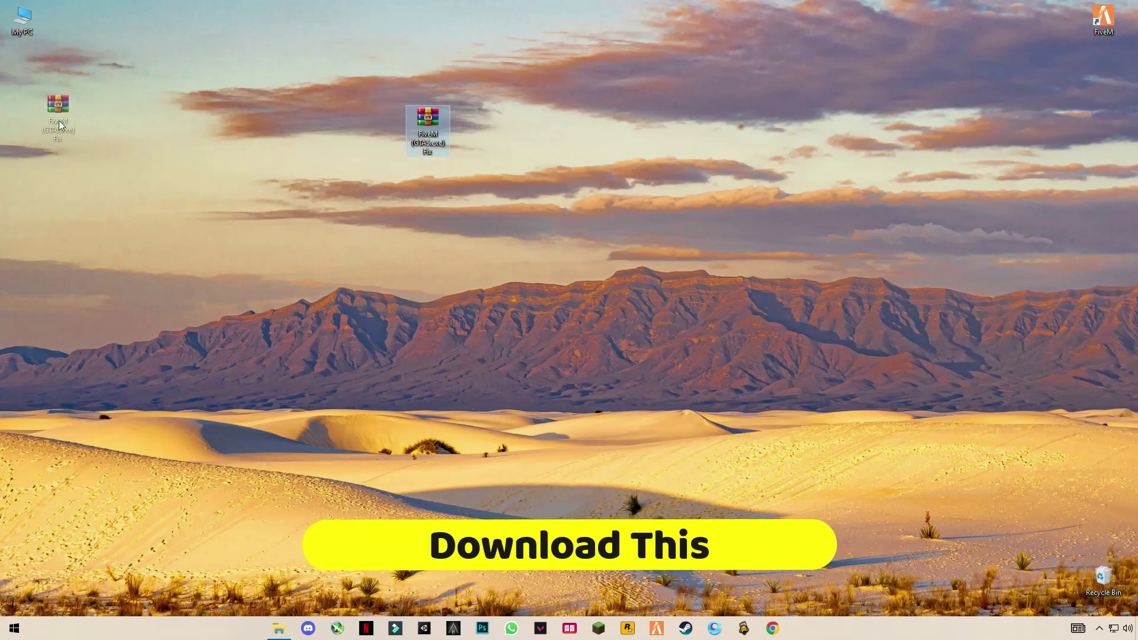
drag(66, 123, 68, 98)
right_click(28, 80)
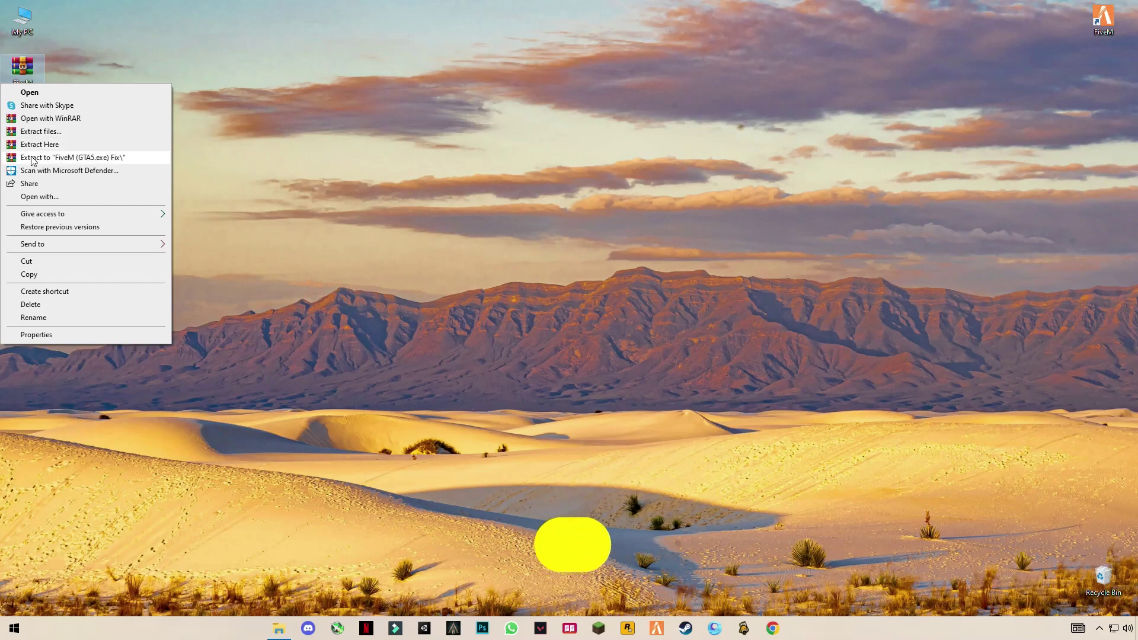
click(56, 144)
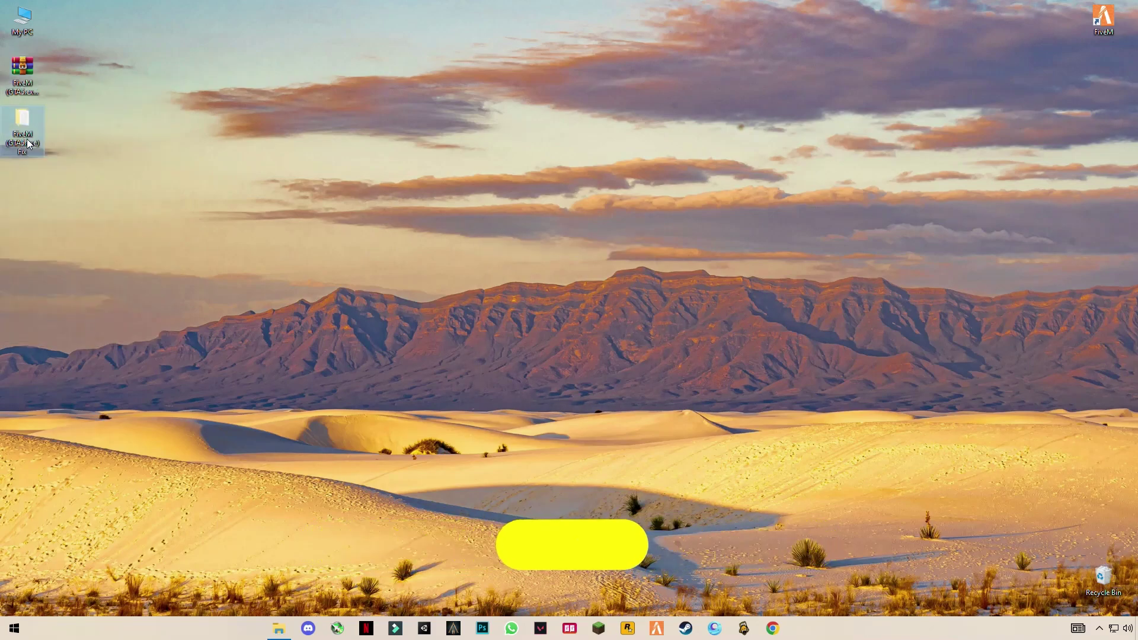
Open the "cmd commands" text file from the extracted "FiveM (GTA5.exe) Fix" folder and move its window aside.
double_click(27, 140)
double_click(180, 91)
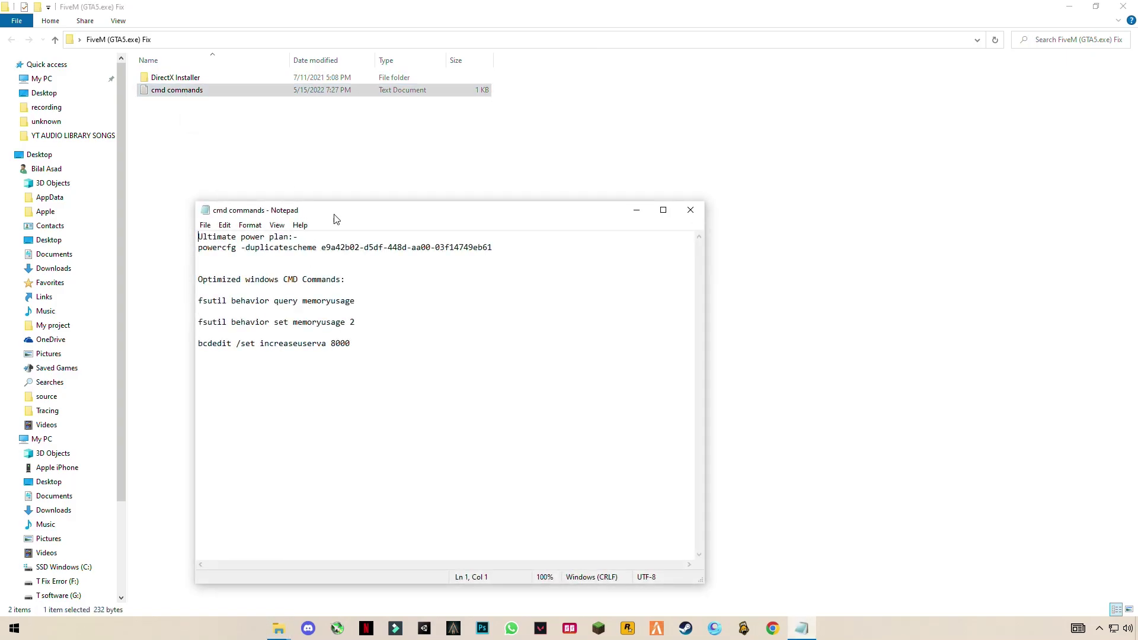
drag(337, 220, 728, 128)
Run Command Prompt as administrator and place its window beside the command notes.
key(super)
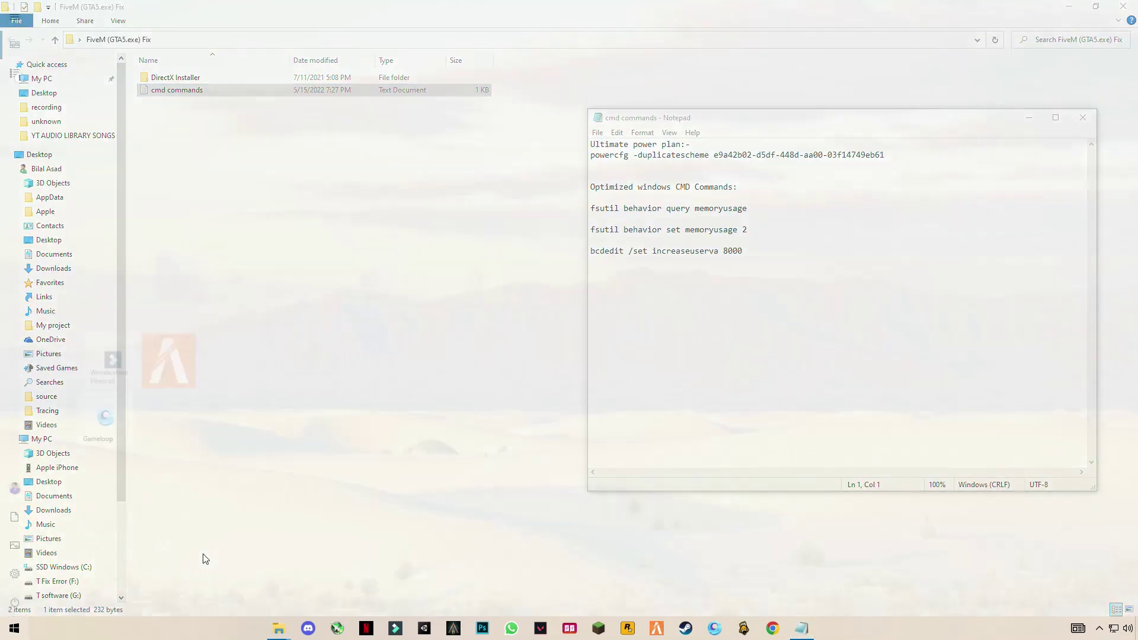
text(cmd)
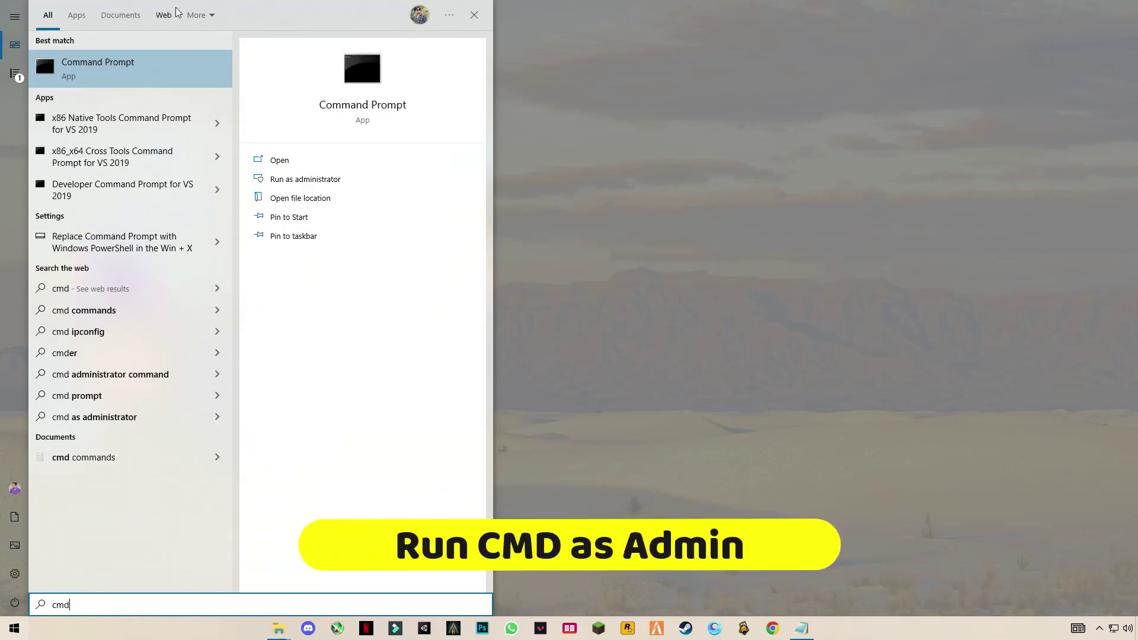
right_click(89, 68)
click(131, 79)
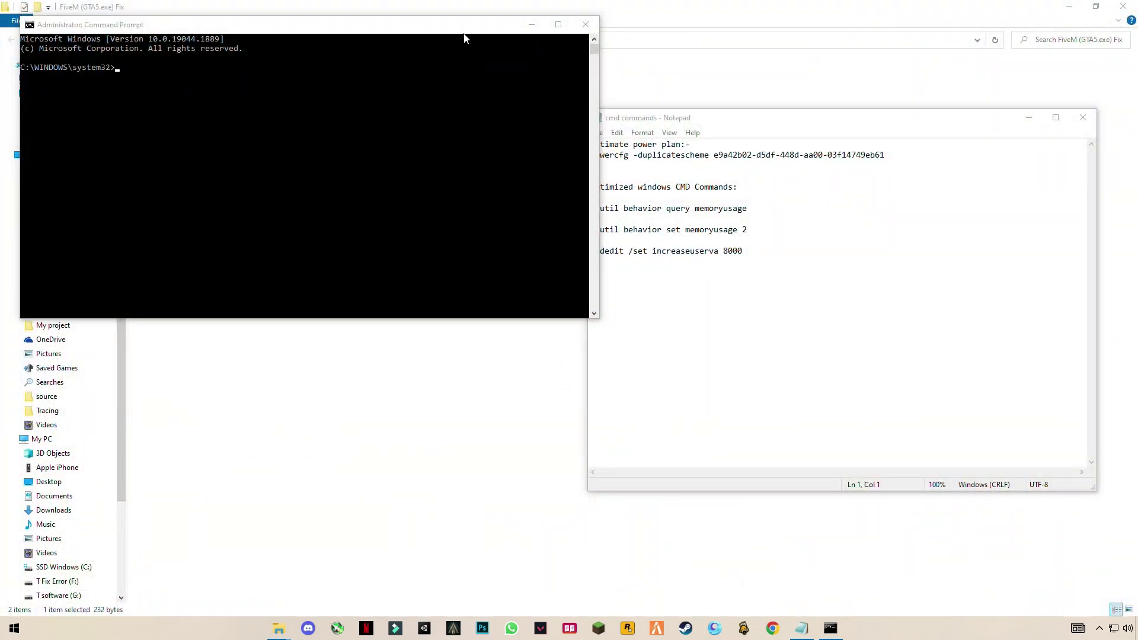
drag(462, 23, 445, 125)
Copy the Ultimate power plan command from the notes and run "powercfg -duplicatescheme e9a42b02-d5df-448d-aa00-03f14749eb61" in the Command Prompt.
click(895, 160)
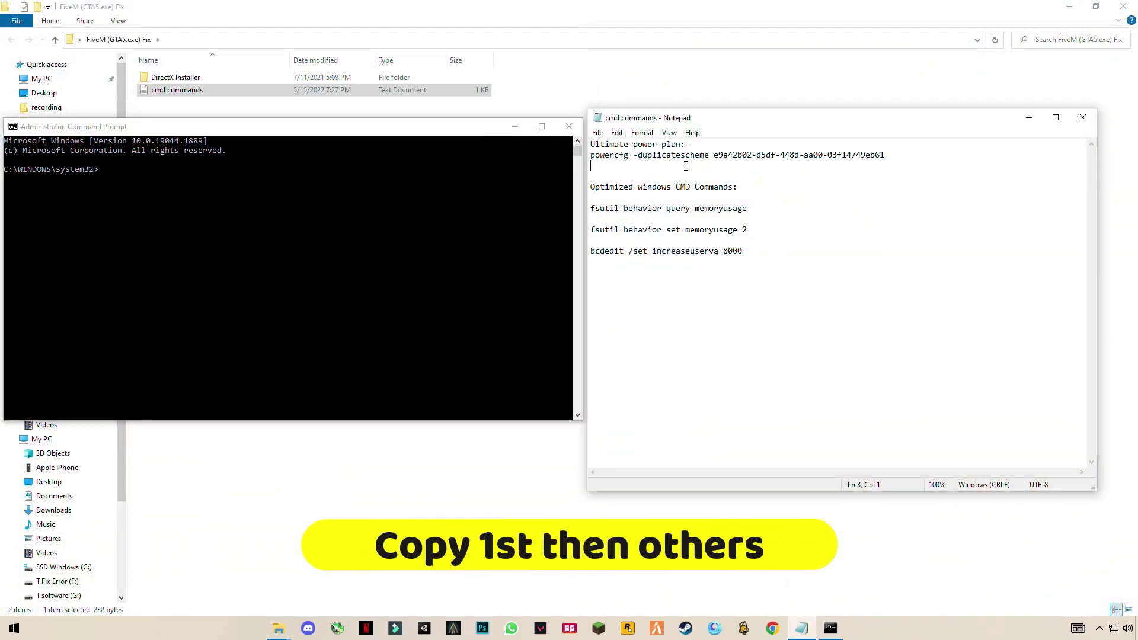
drag(689, 166, 591, 159)
click(308, 187)
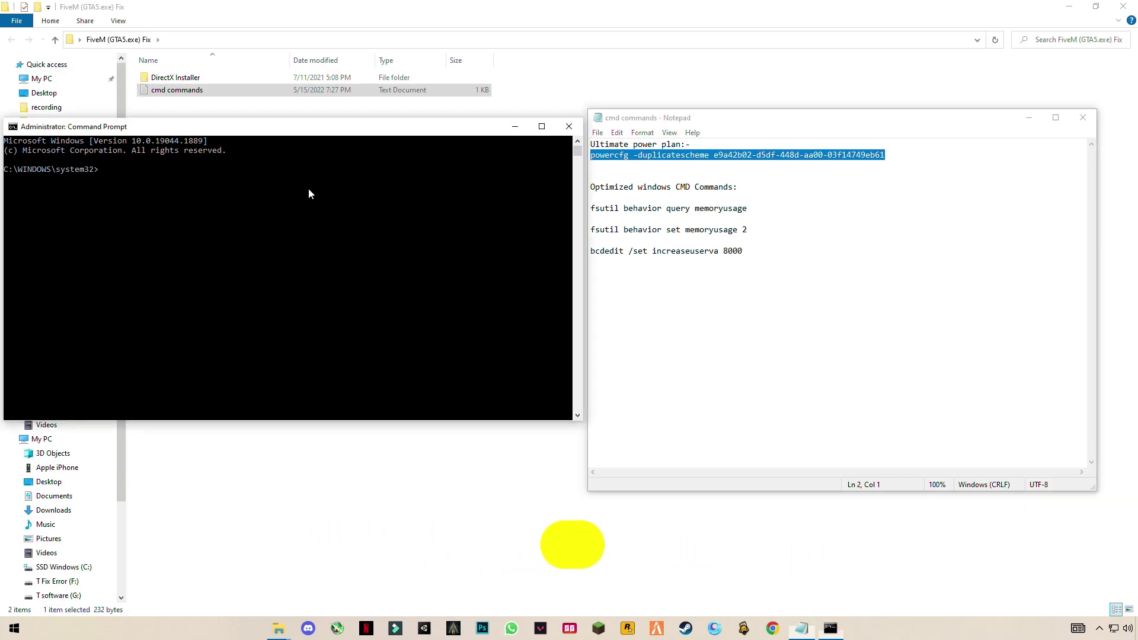
text(powercfg -duplicatescheme e9a42b02-d5df-448d-aa00-03f14749eb61)
key(Return)
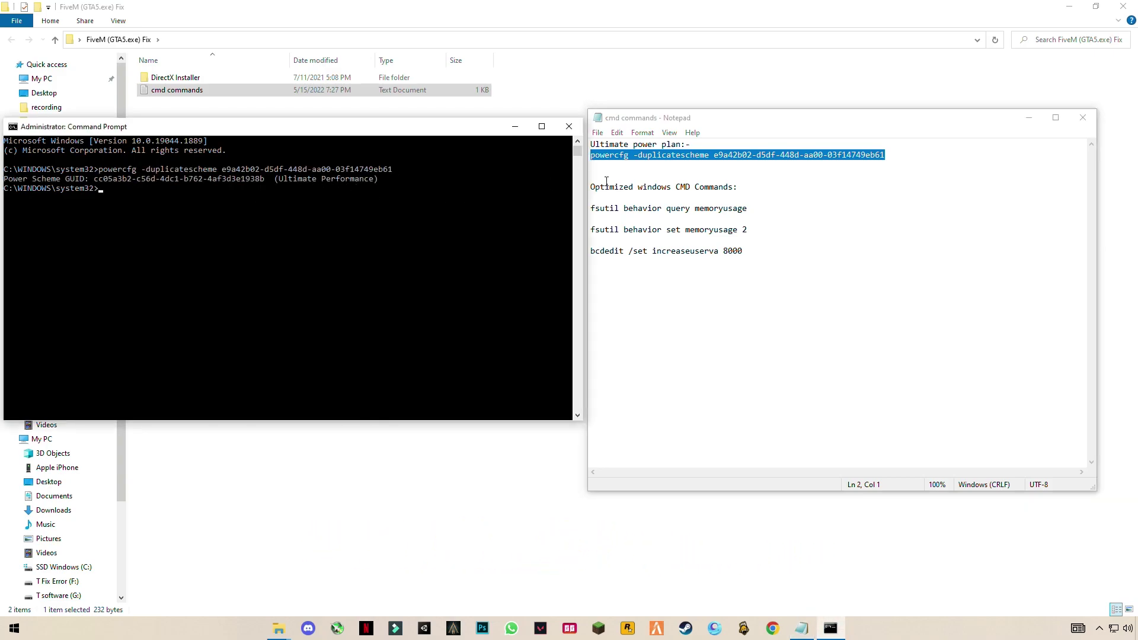
Copy the three Windows optimization commands from the notes and run them in Command Prompt, from "fsutil behavior query memoryusage" through "bcdedit /set increaseuserva 8000".
drag(761, 261, 592, 209)
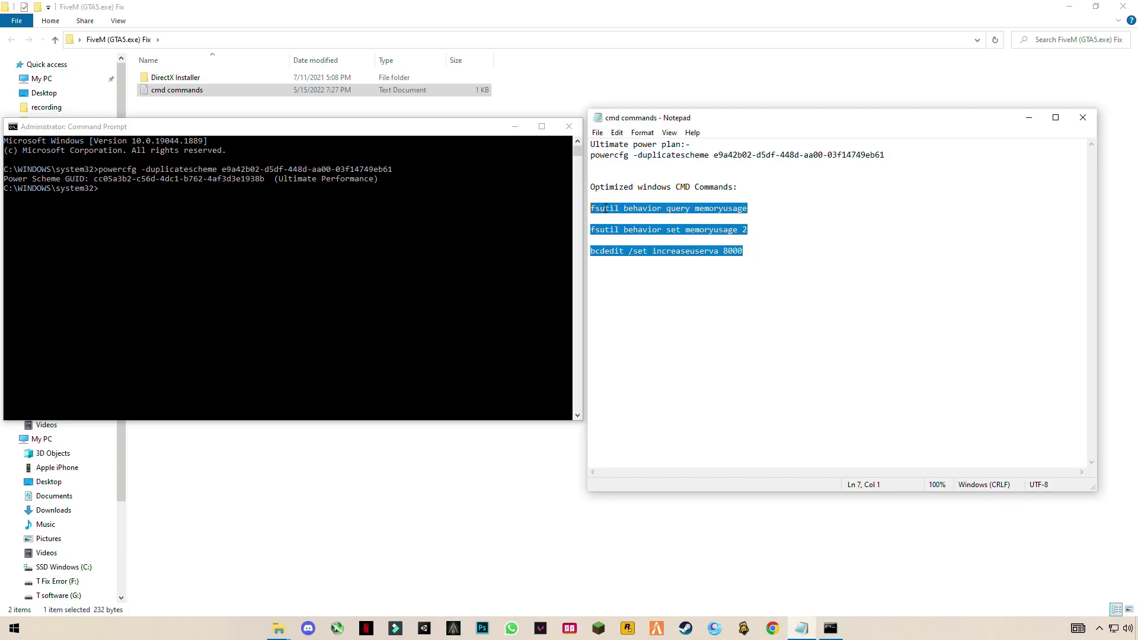
right_click(604, 208)
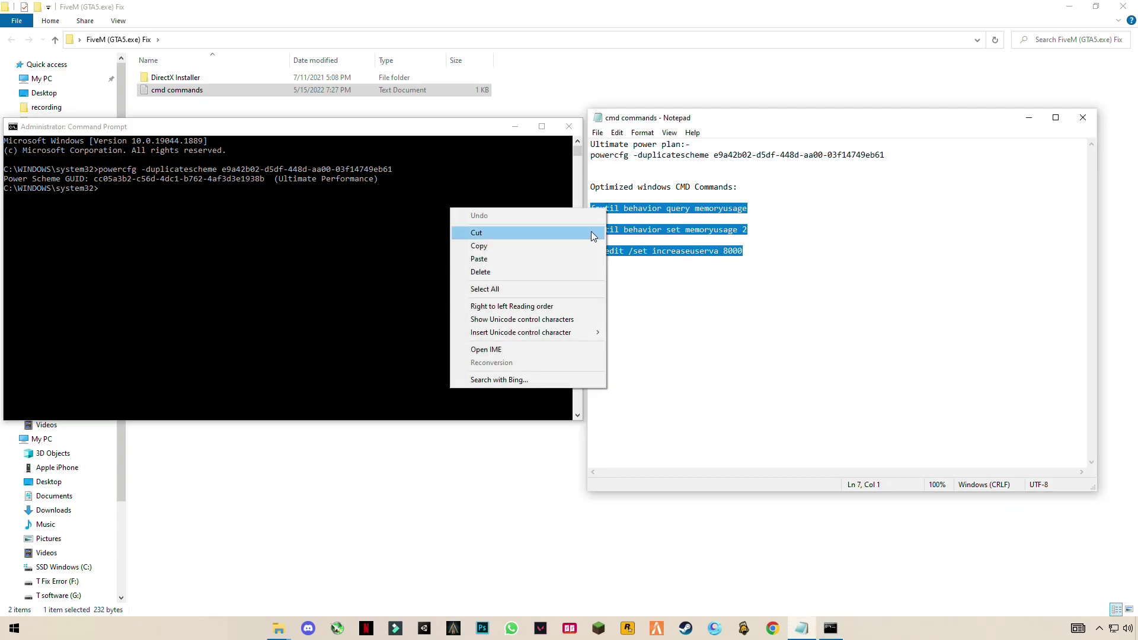
click(486, 250)
right_click(336, 227)
key(Return)
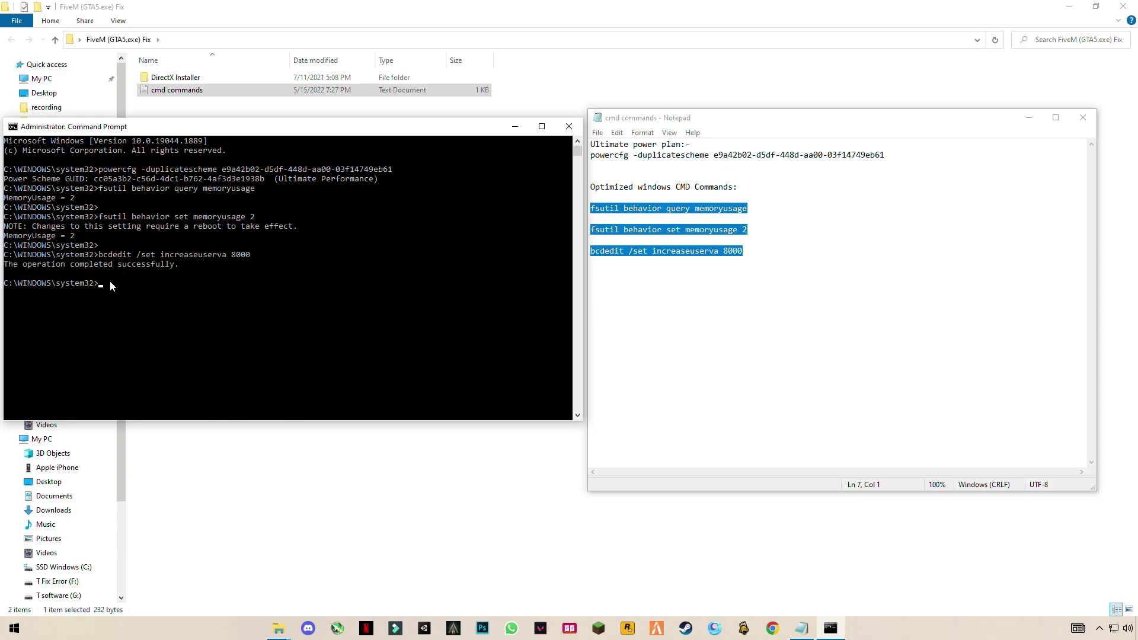
Exit the Command Prompt with the EXIT command and close the "cmd commands" notes.
text(EXIT)
drag(126, 283, 107, 286)
key(Escape)
key(Return)
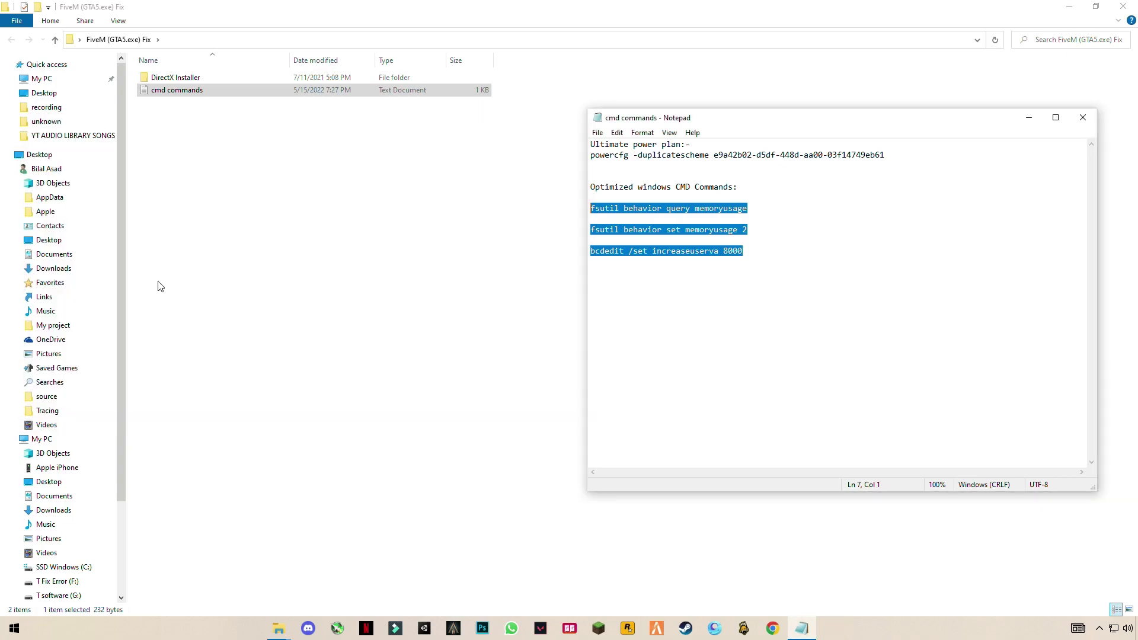
click(1084, 118)
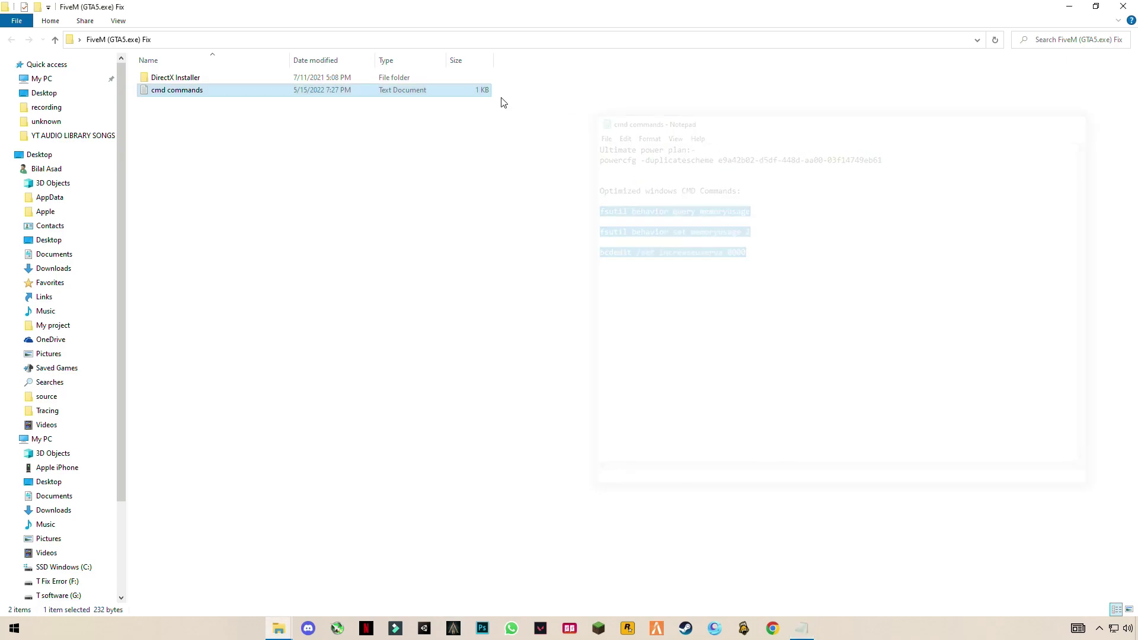
Run dxwebsetup from the "DirectX Installer" folder and allow it to make changes to the device.
double_click(178, 77)
double_click(176, 83)
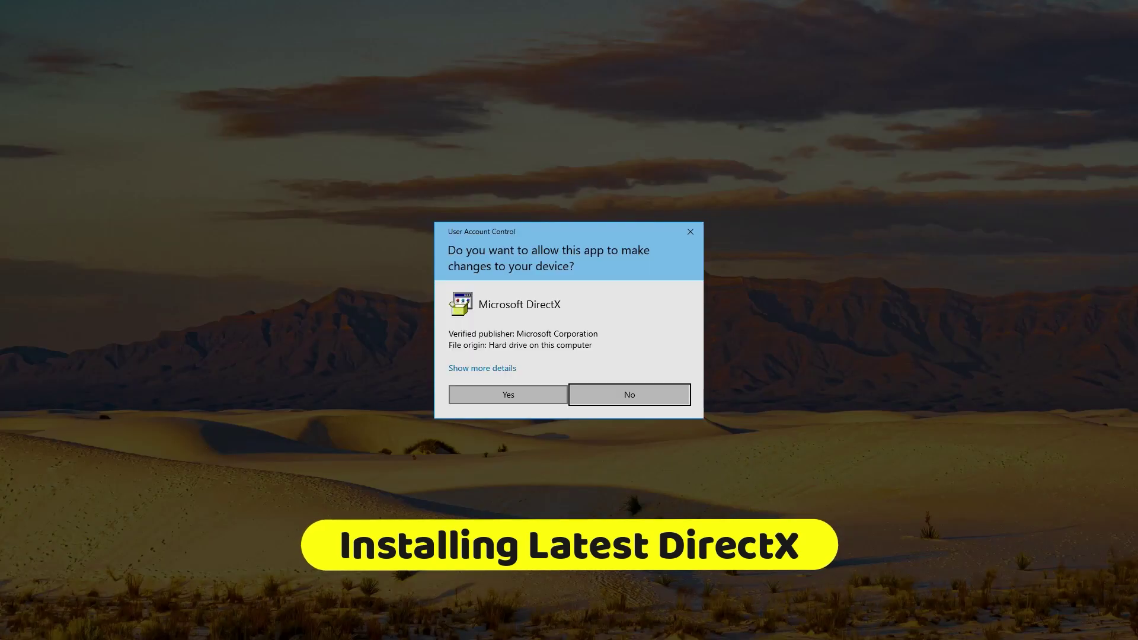
click(493, 390)
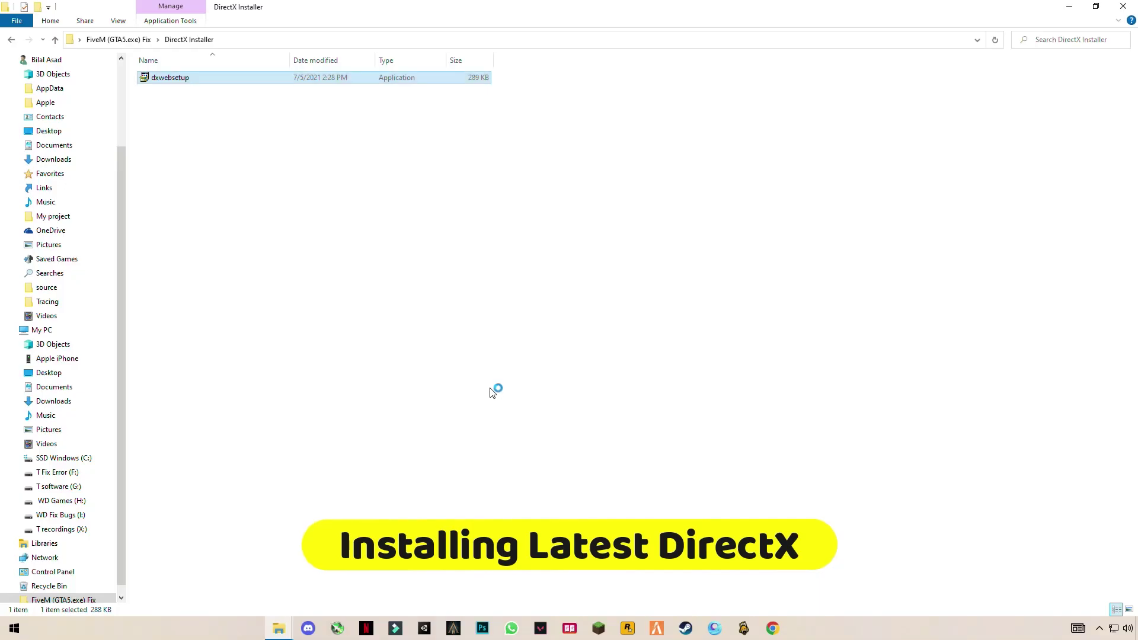
Accept the DirectX license agreement and go through the setup wizard until it is finished.
click(143, 203)
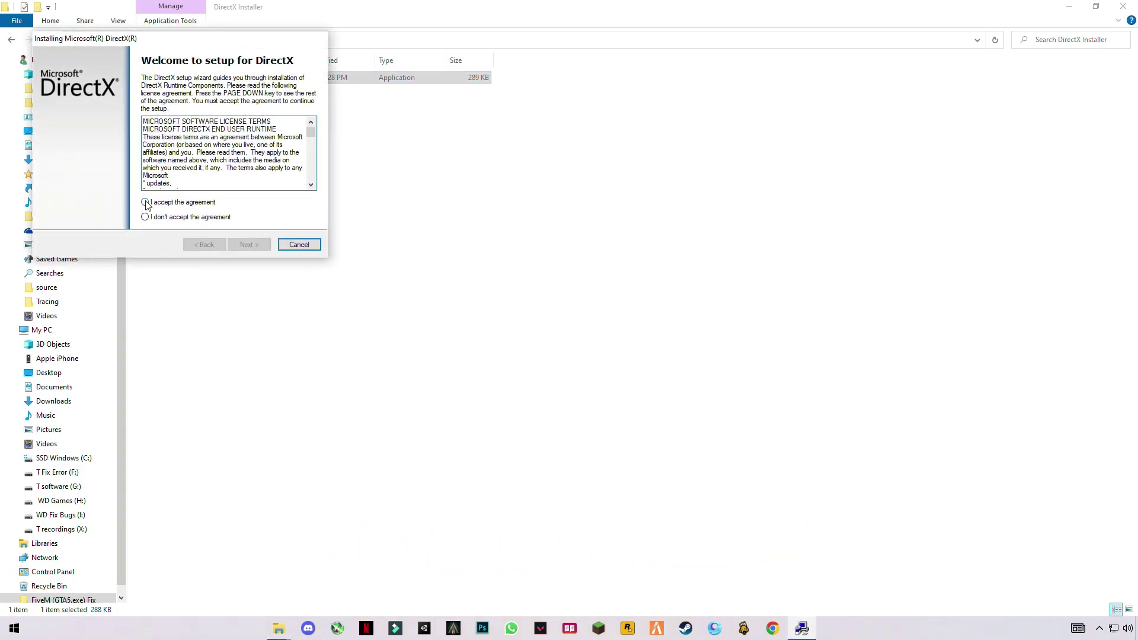
click(254, 246)
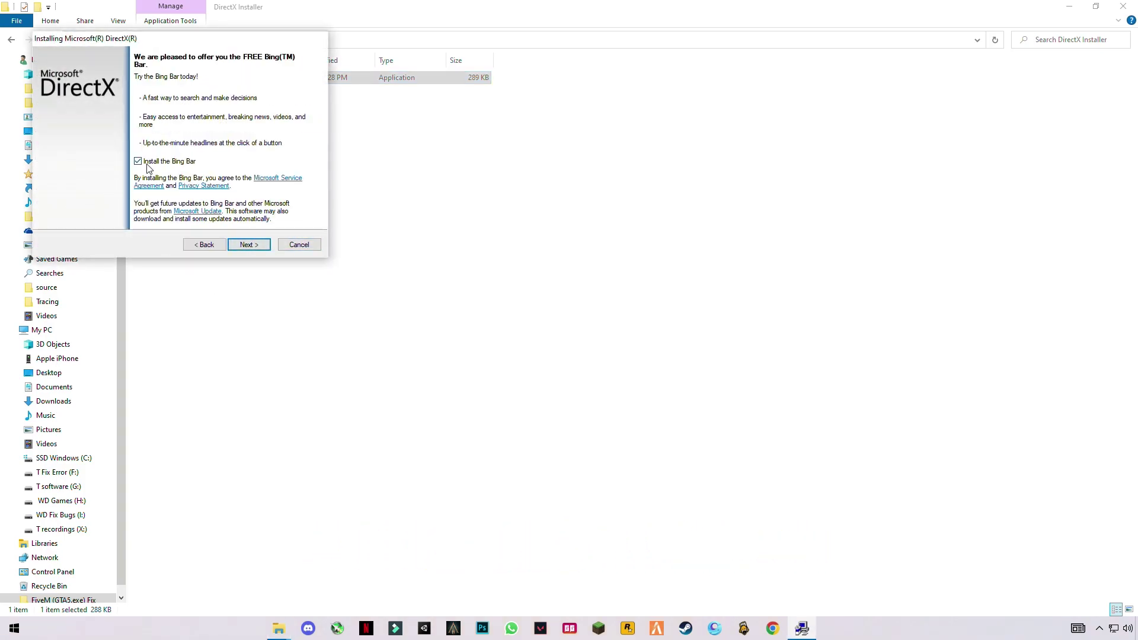
click(246, 244)
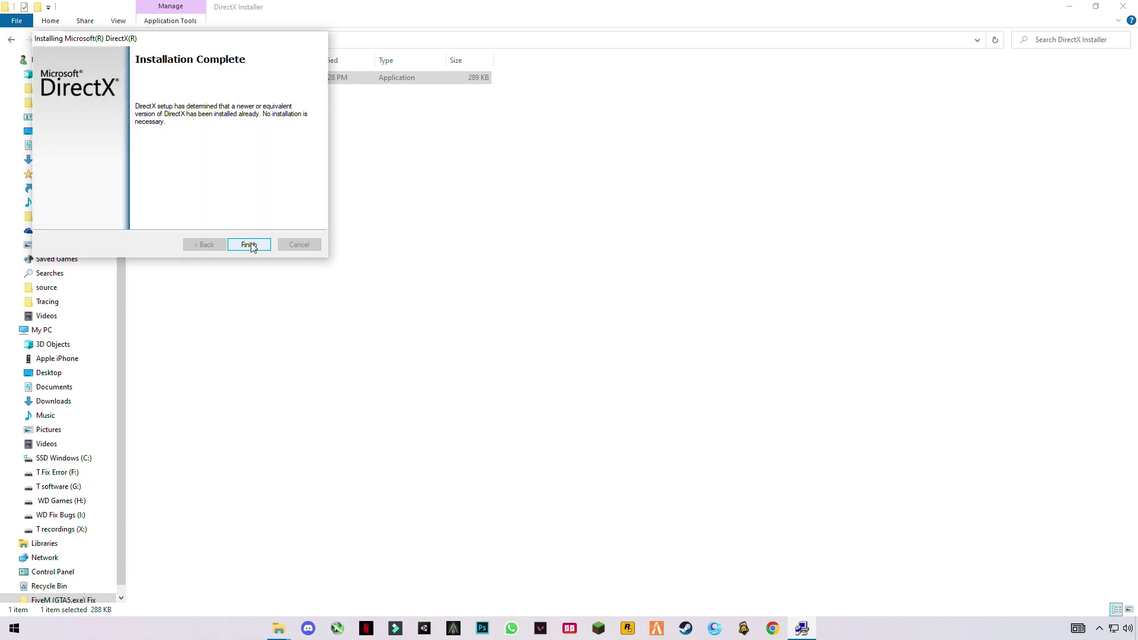
click(249, 245)
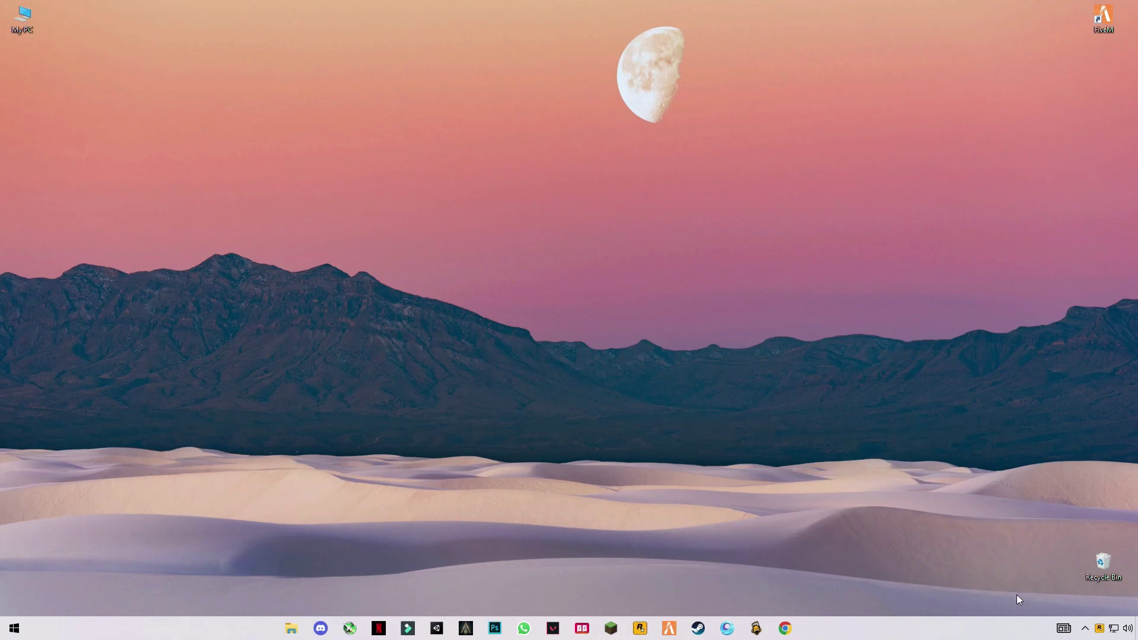
Start FiveM, dismiss its Cfx.re sign-in prompt and join the xCity Freeroam server.
click(1085, 629)
click(1099, 628)
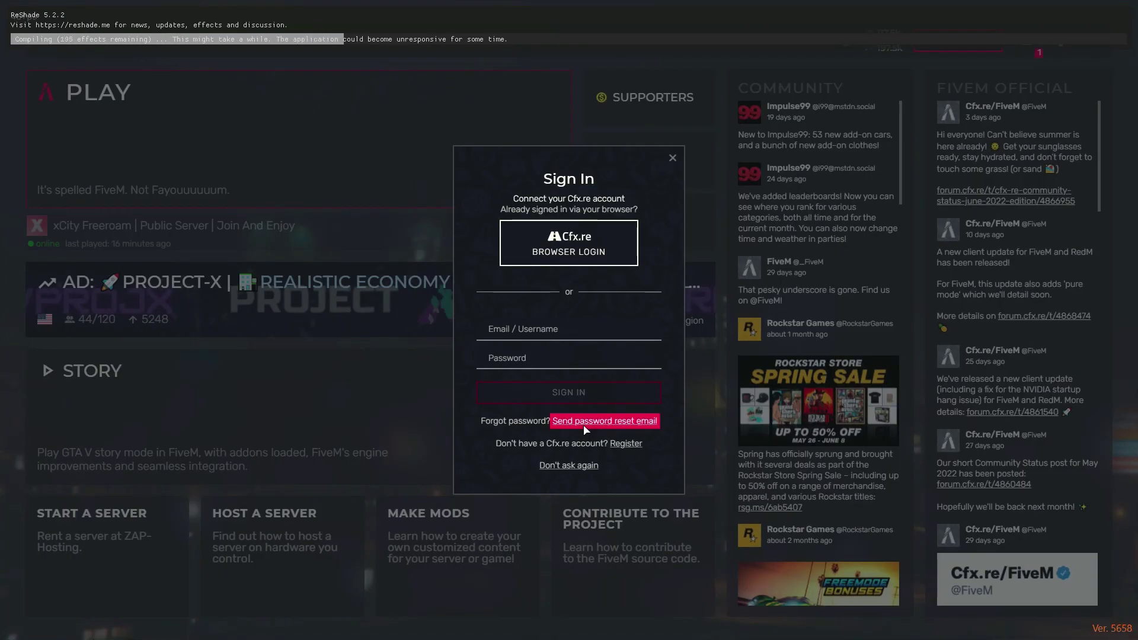
click(673, 157)
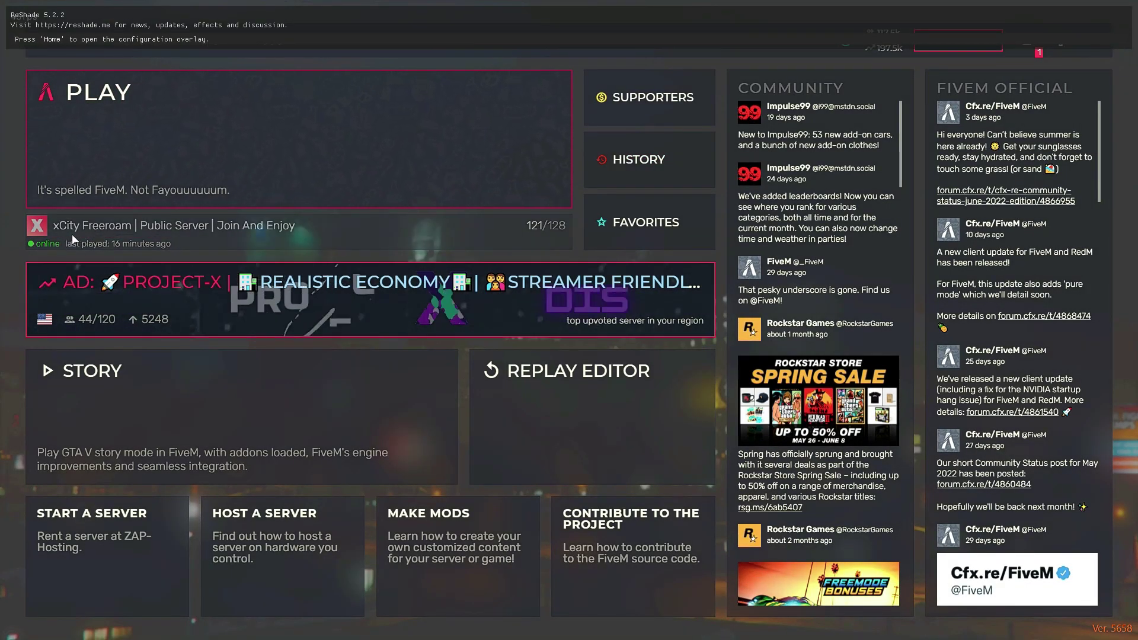
click(452, 221)
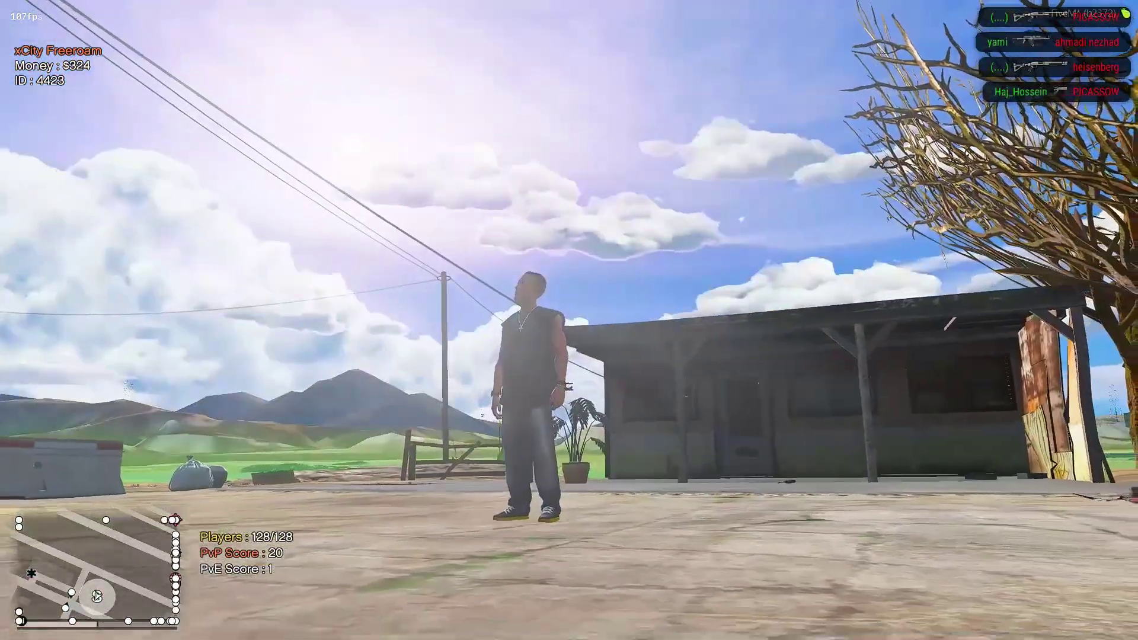
key(w)
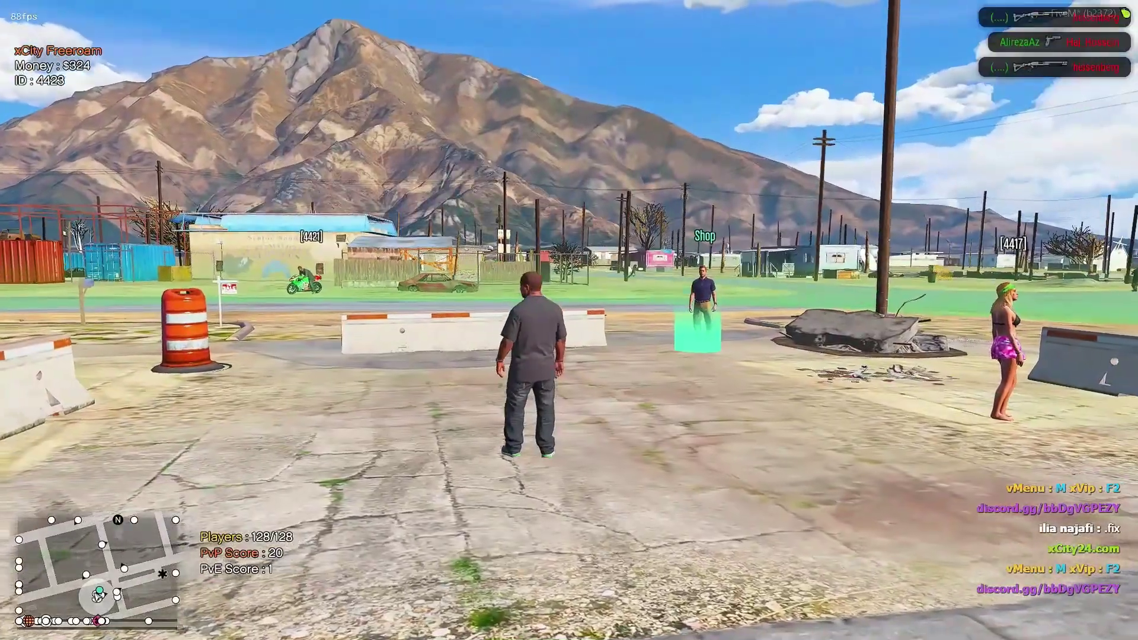
key(w)
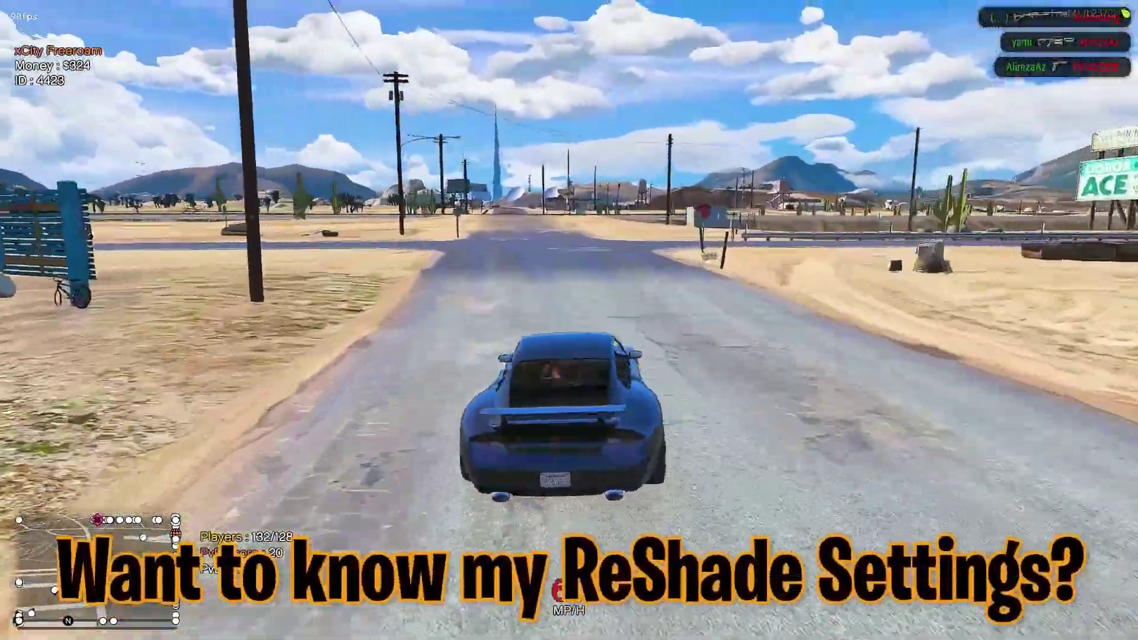
key(d)
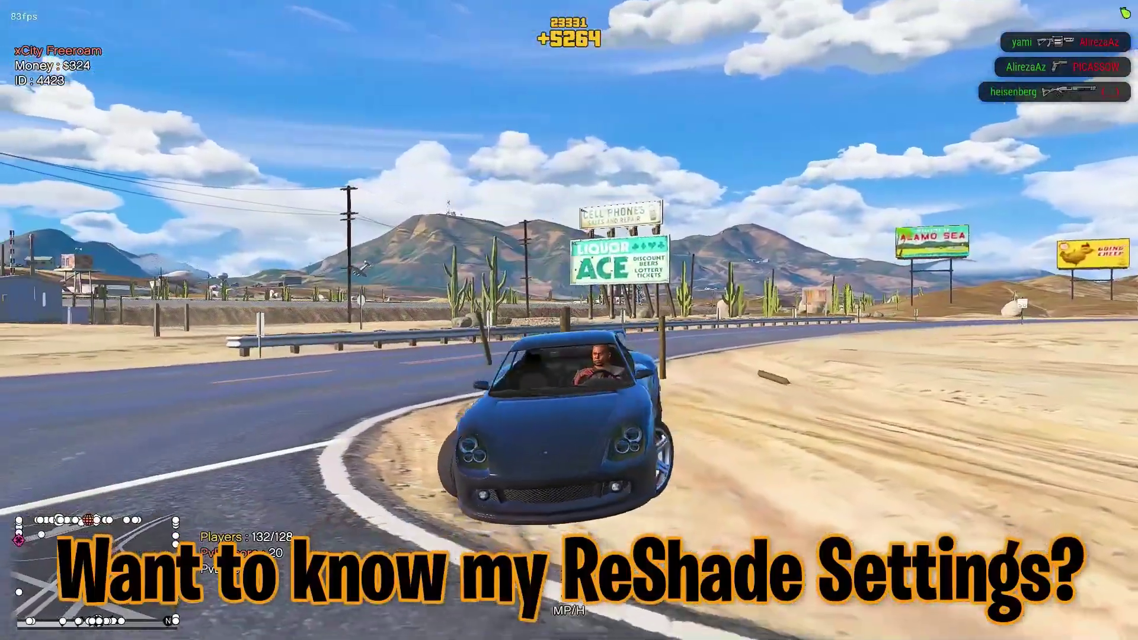
key(w)
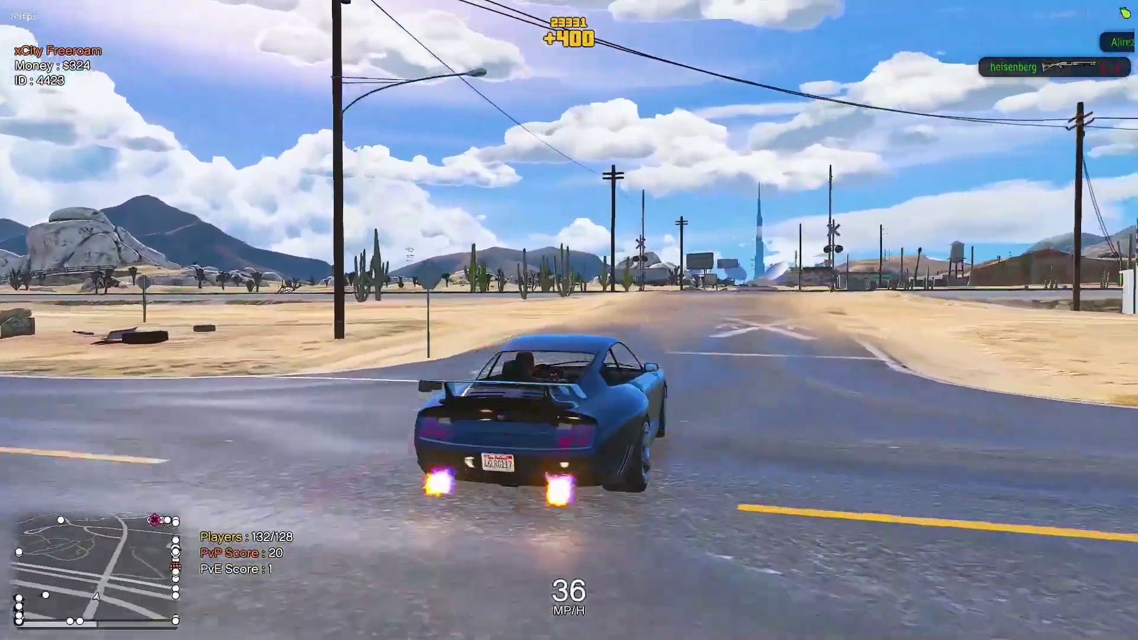
key(w)
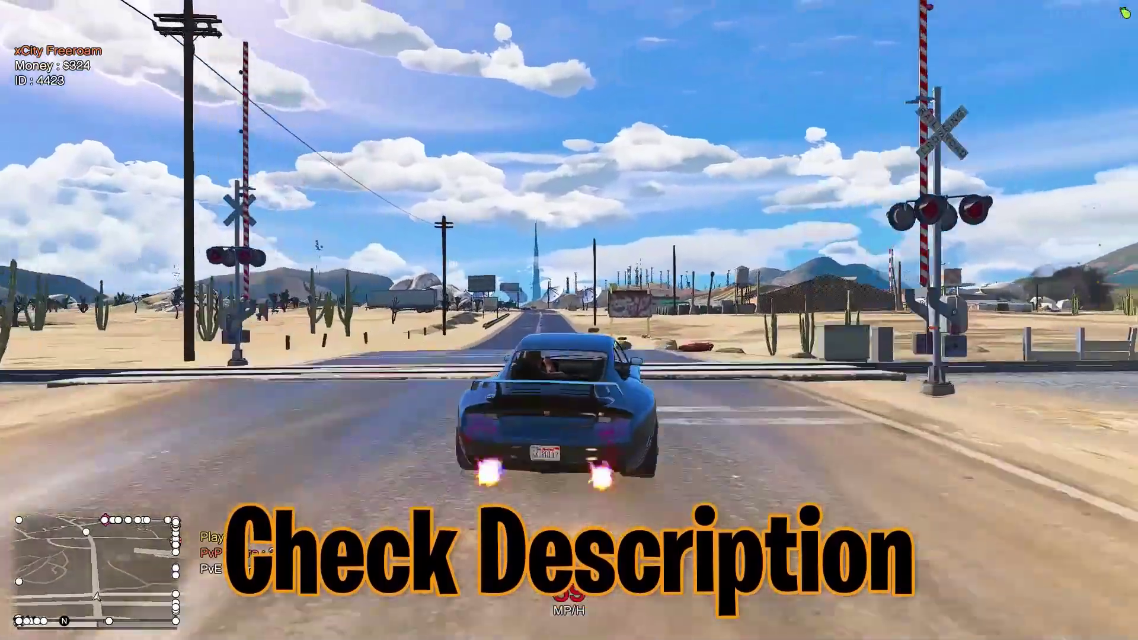
key(w)
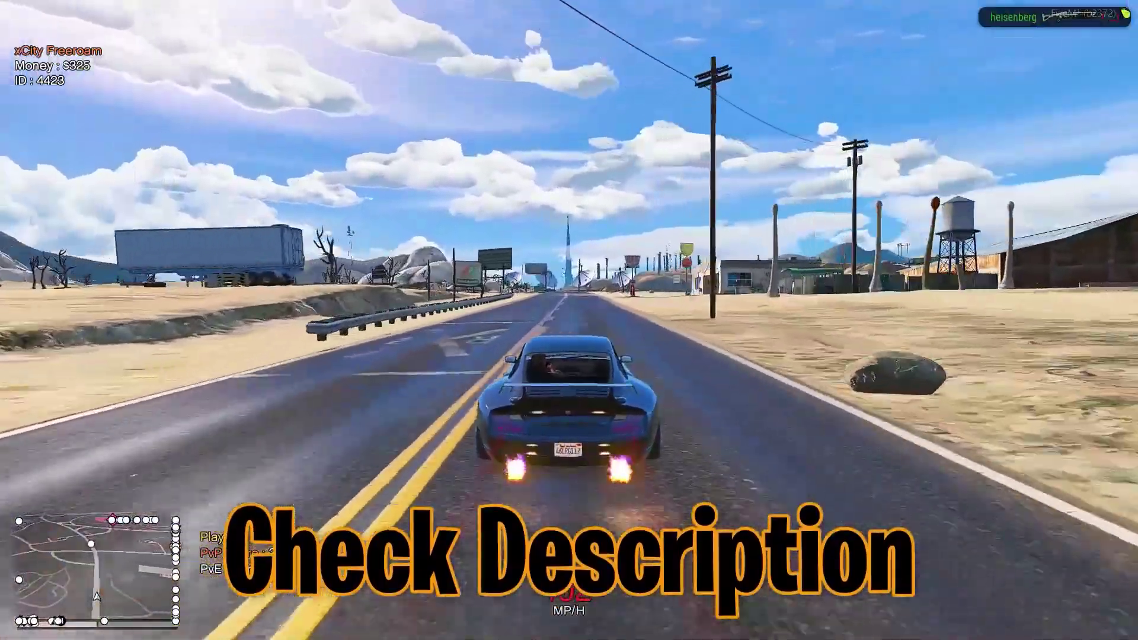
key(w)
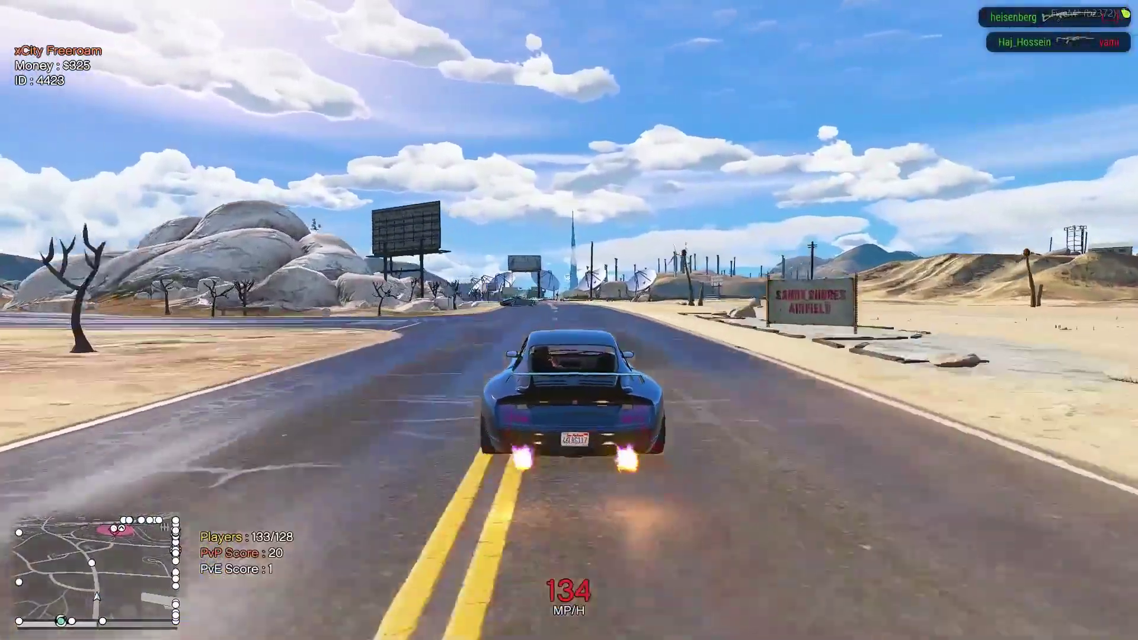
key(w)
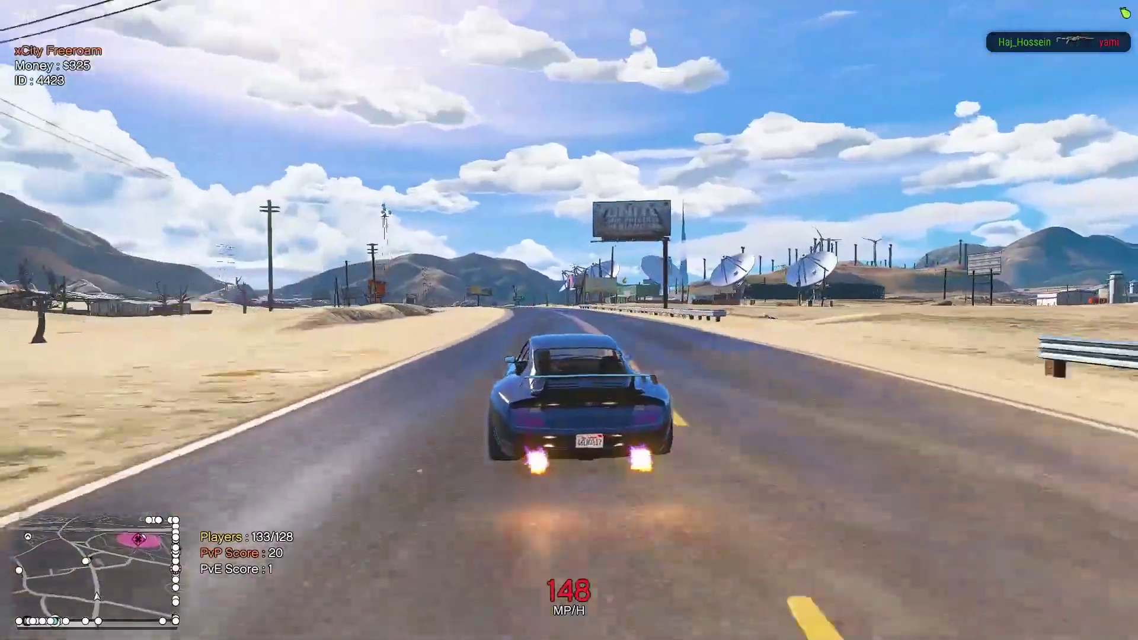
key(w)
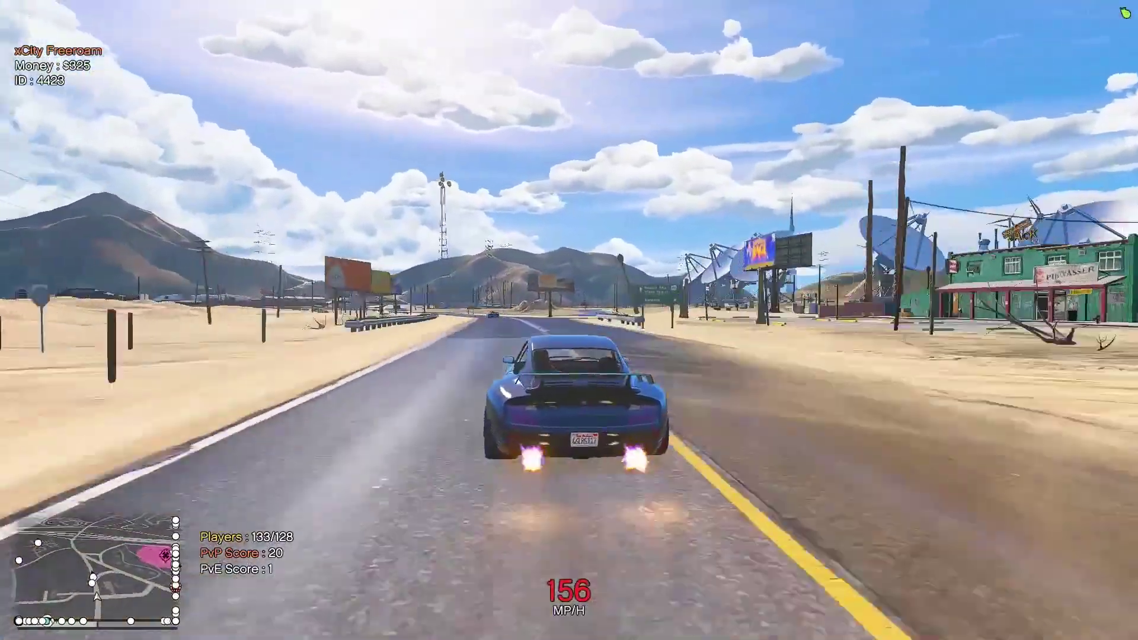